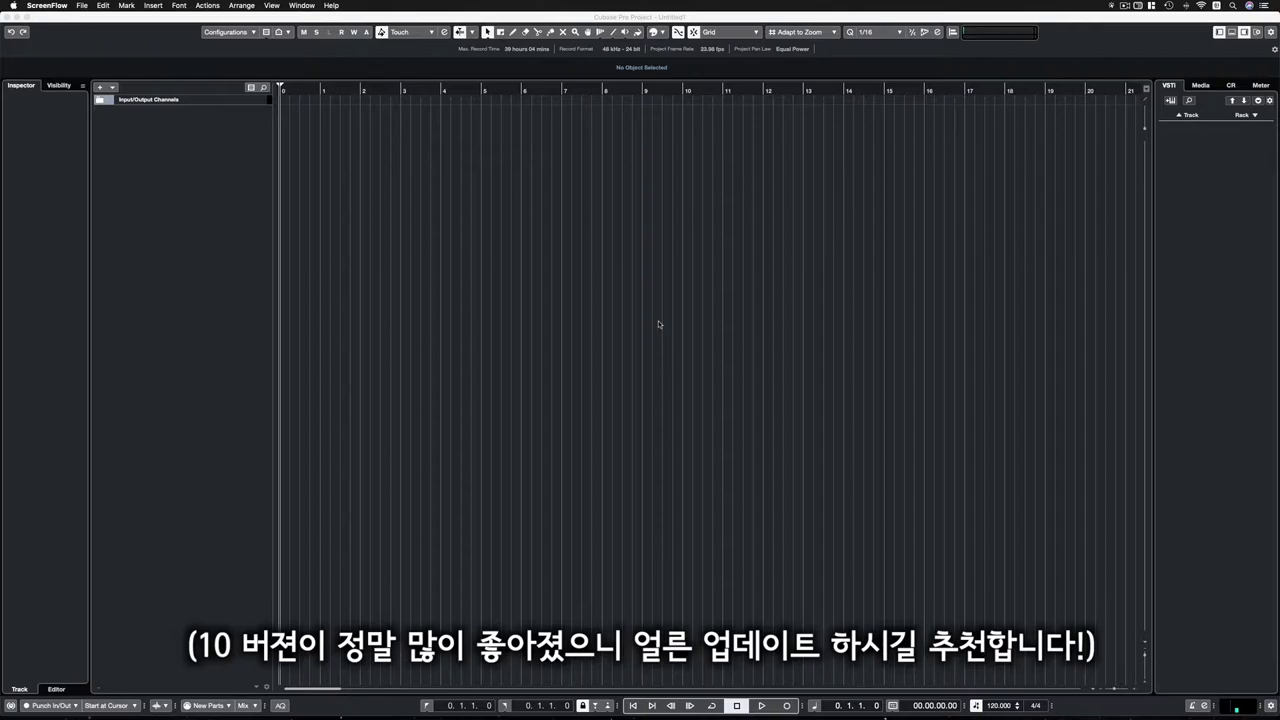
# - Bring up the floating Transport Panel to view it and hide it again
pyautogui.click(1046, 520)
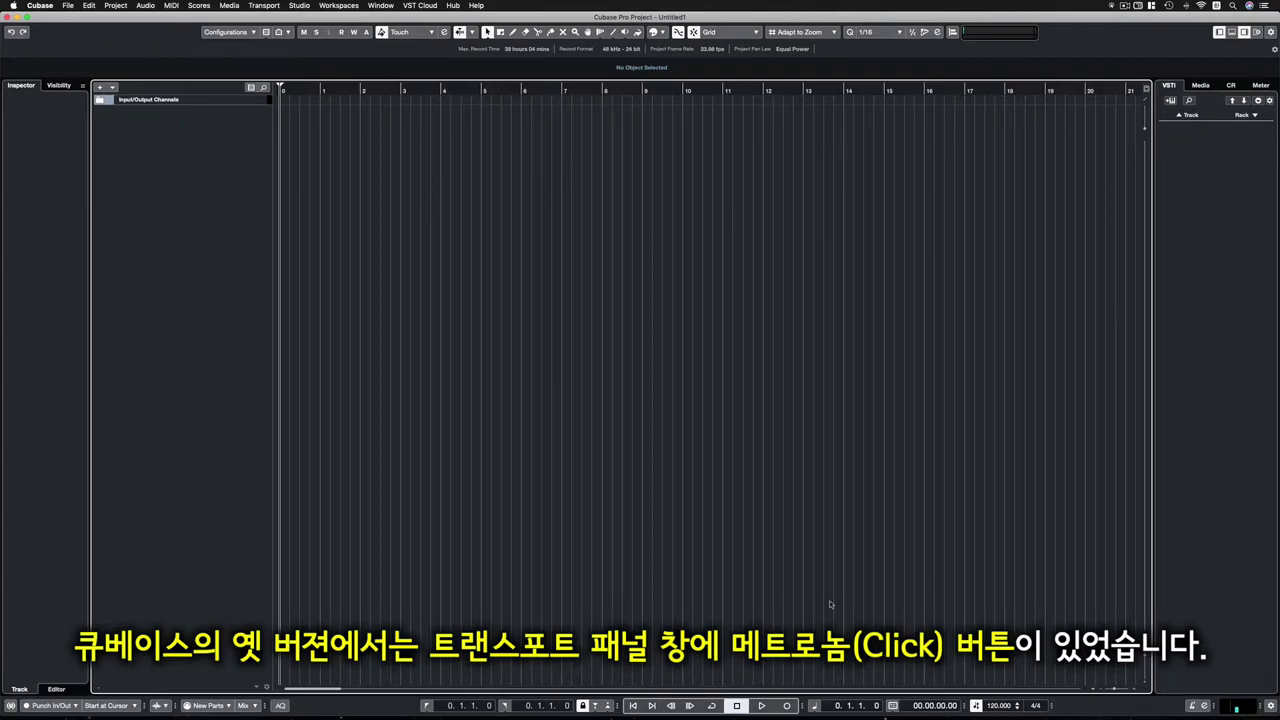
pyautogui.press('F2')
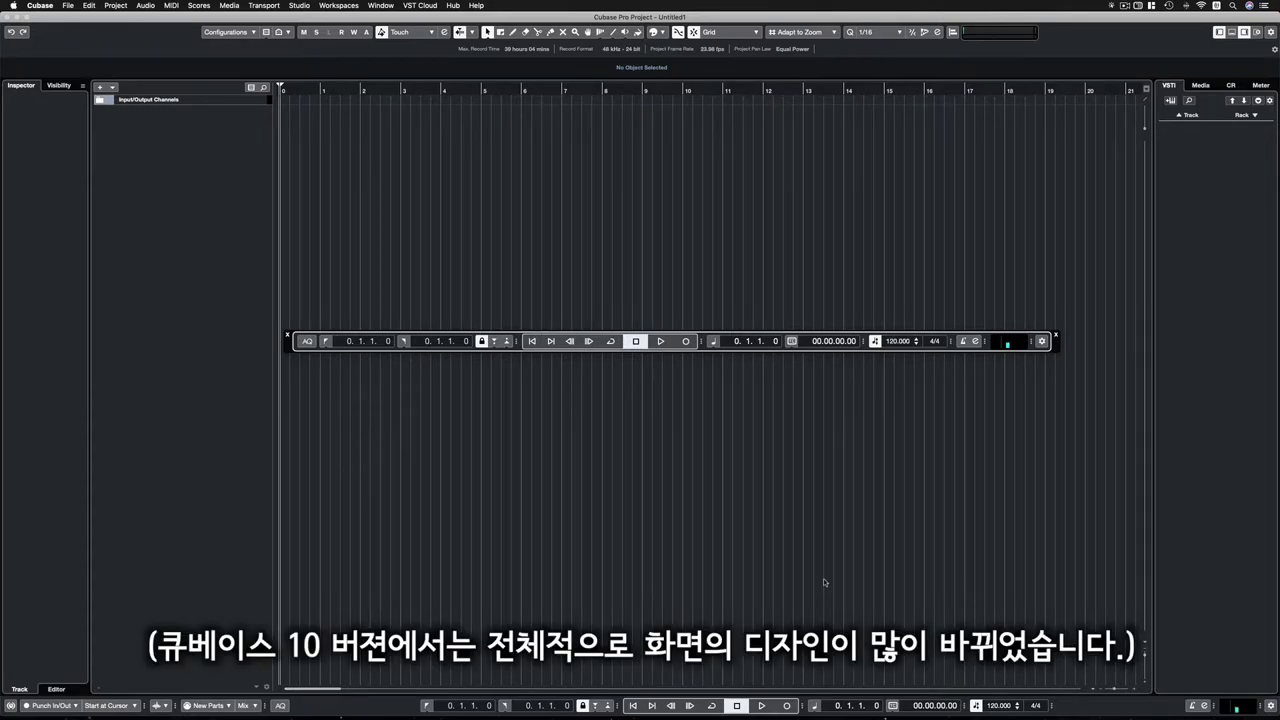
pyautogui.press('F2')
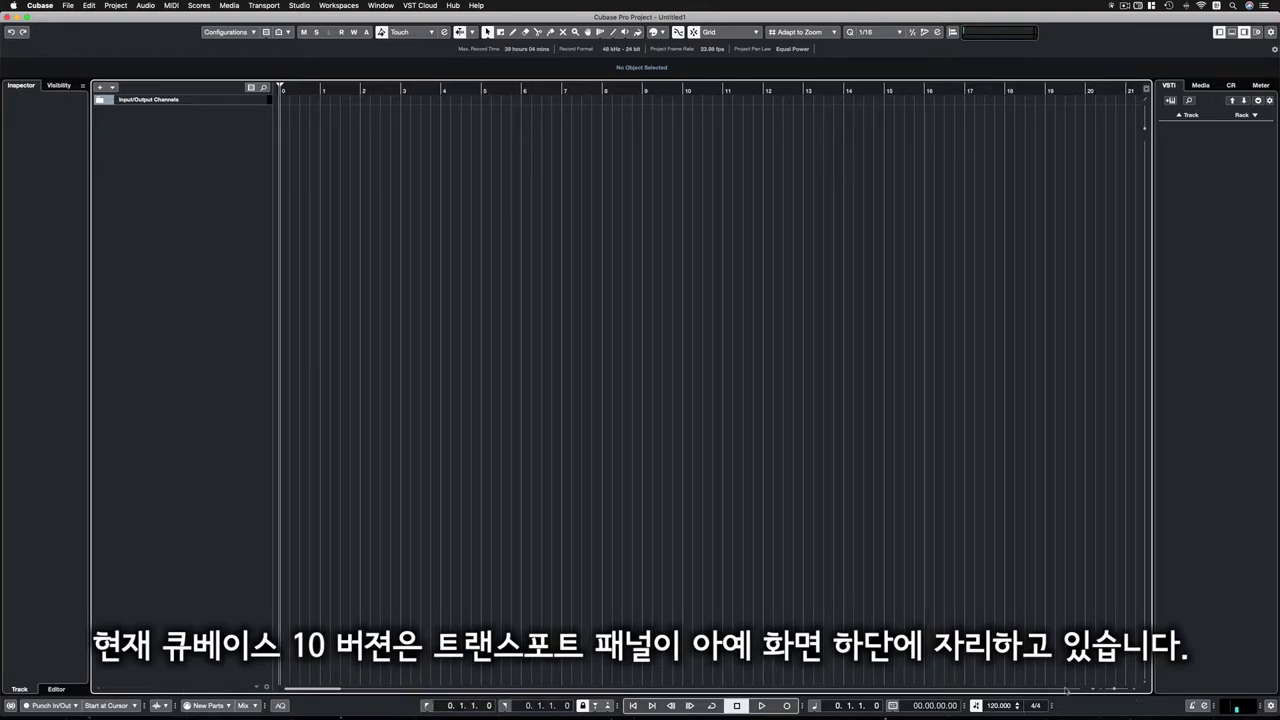
pyautogui.press('F2')
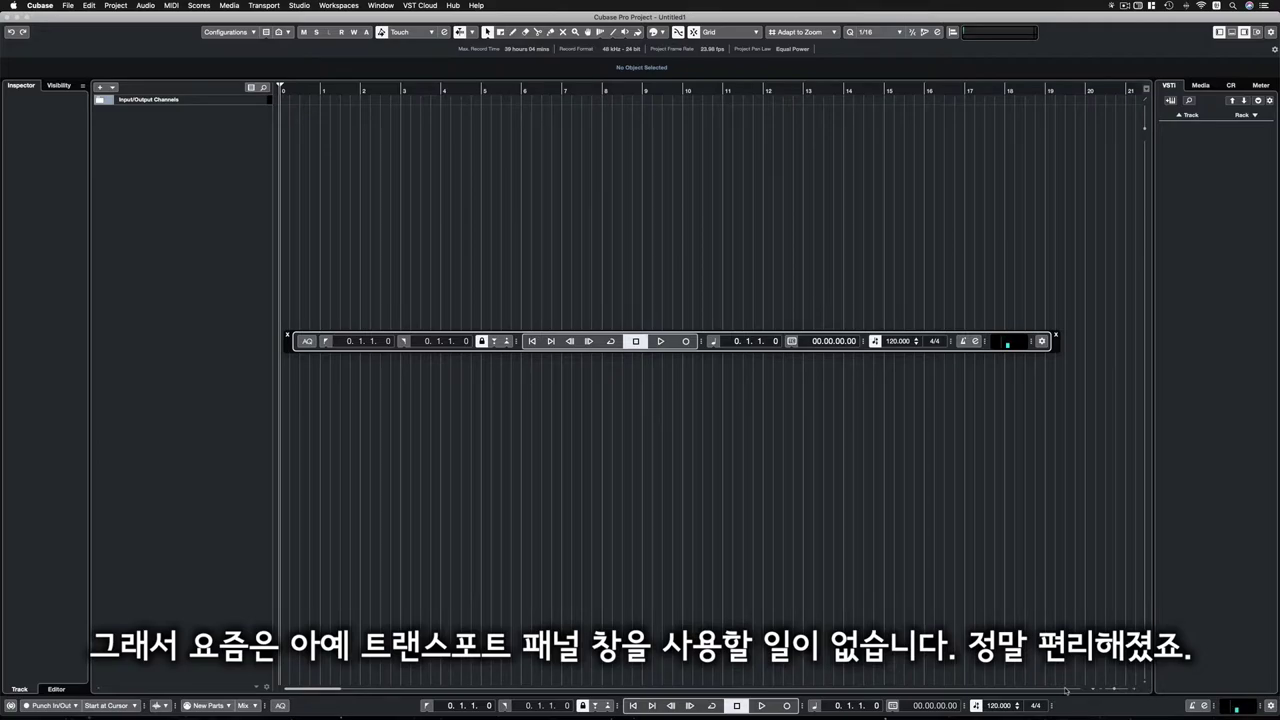
pyautogui.press('F2')
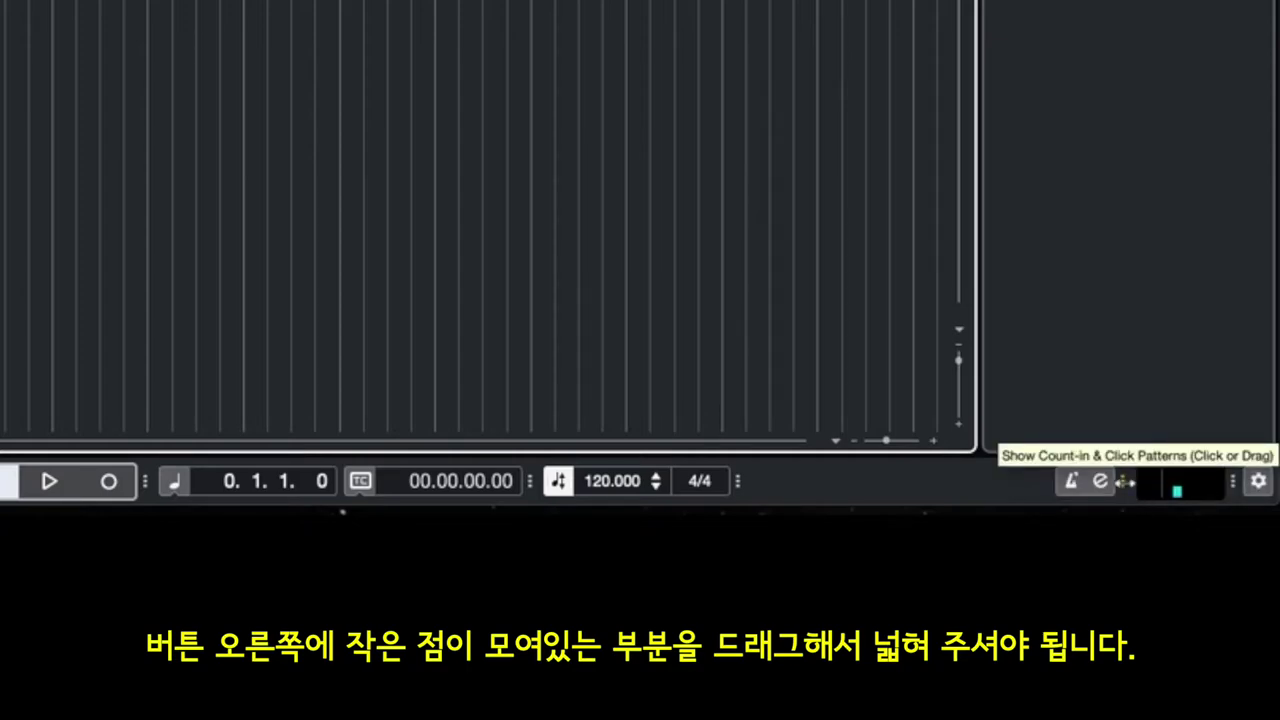
# - Expand the metronome section of the transport bar to show the count-in and click pattern controls
pyautogui.moveTo(1124, 481); pyautogui.dragTo(1250, 481)
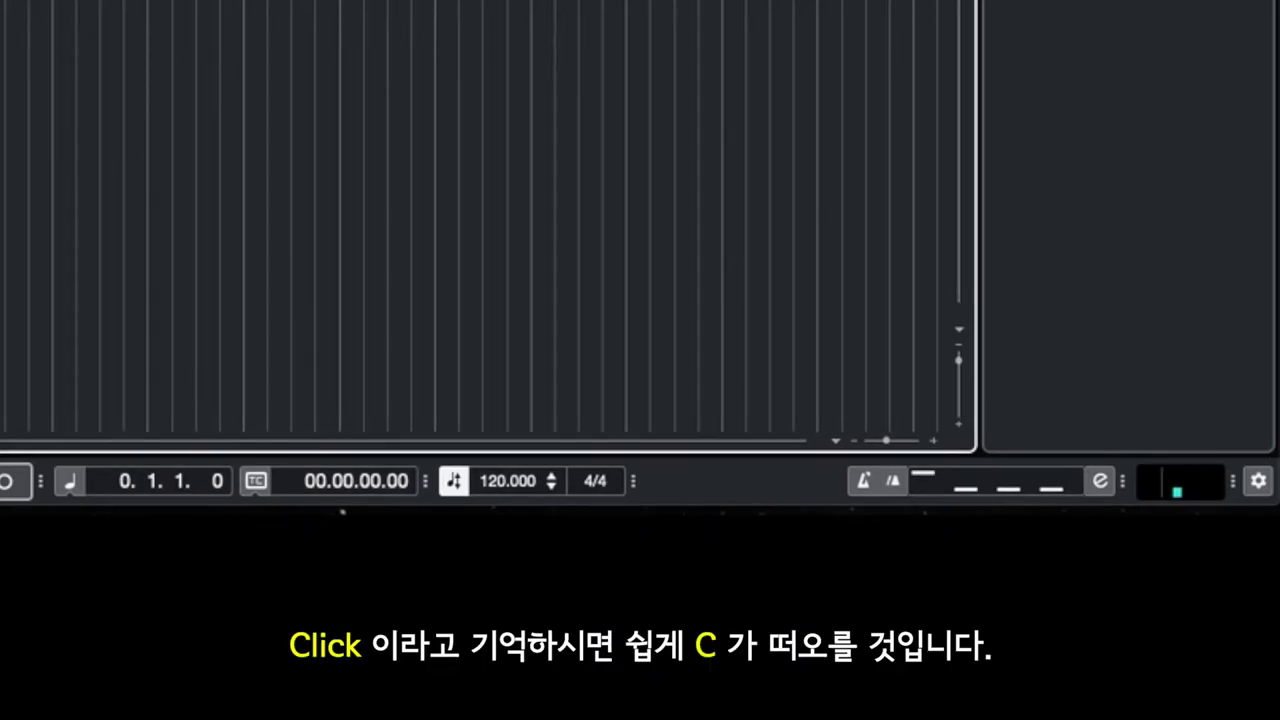
# - Toggle the metronome click on and off repeatedly
pyautogui.click(866, 483)
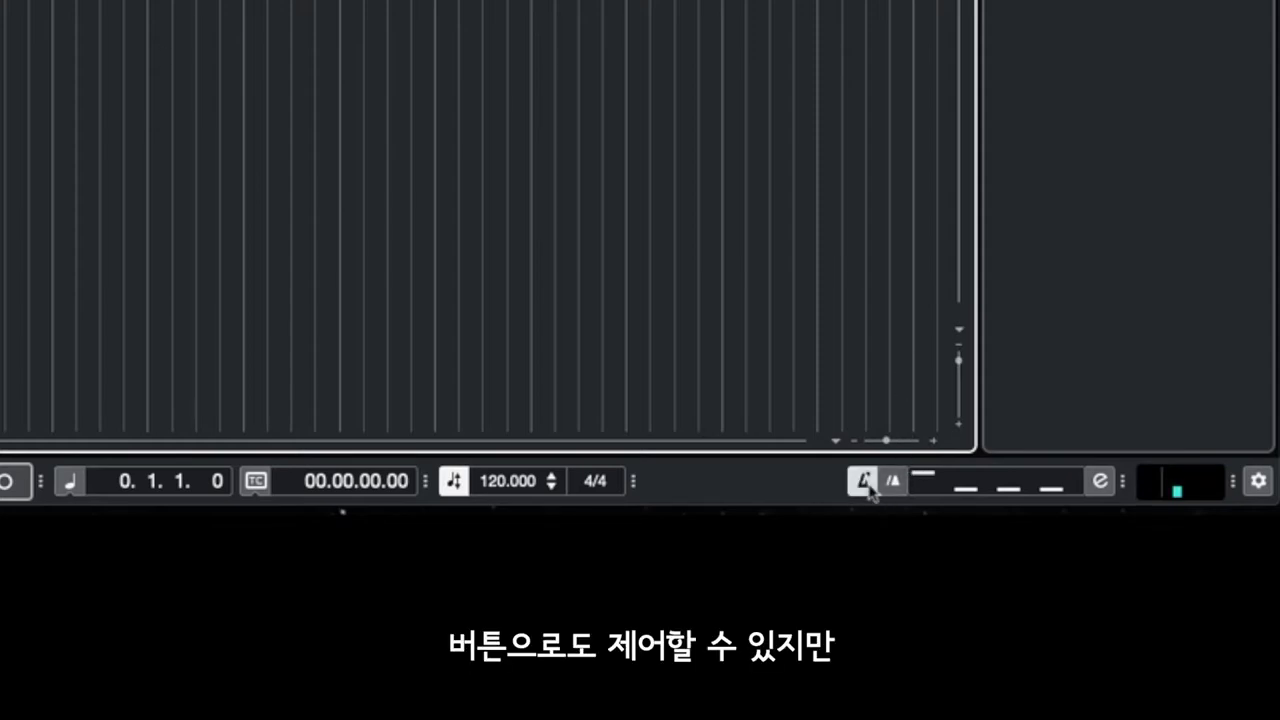
pyautogui.click(866, 484)
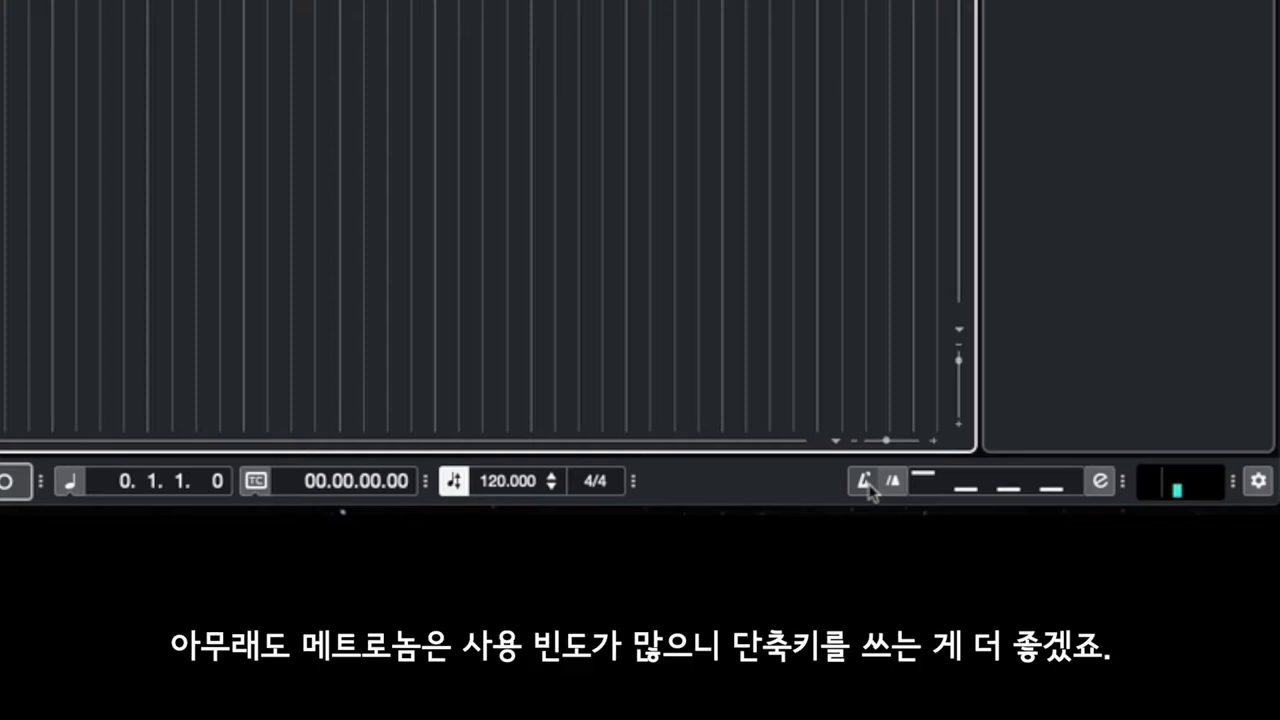
pyautogui.press('c')
pyautogui.press('c')
pyautogui.press('c')
pyautogui.press('c')
pyautogui.press('c')
pyautogui.press('c')
pyautogui.press('c')
pyautogui.press('c')
pyautogui.press('c')
pyautogui.press('c')
pyautogui.press('c')
pyautogui.press('c')
pyautogui.press('c')
pyautogui.press('c')
pyautogui.press('c')
pyautogui.press('c')
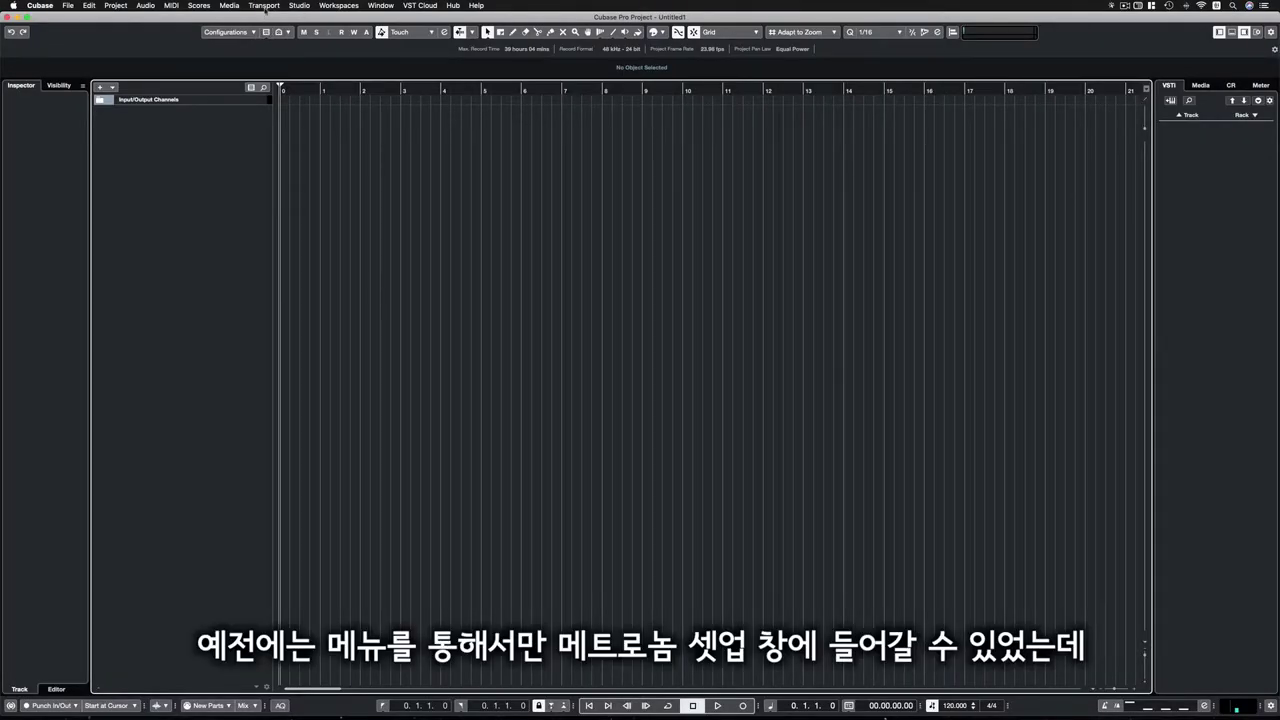
# - Activate the metronome click and play the project from the start to listen to it, stopping around bar 2
pyautogui.click(264, 6)
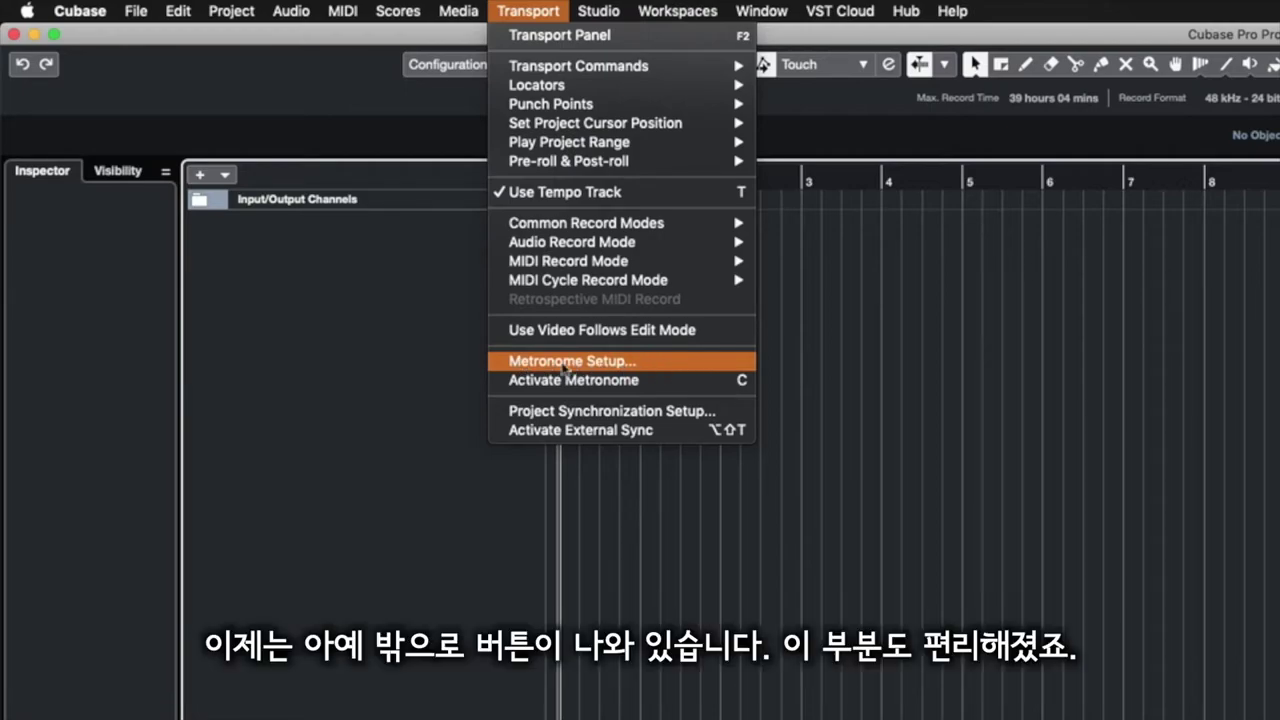
pyautogui.click(1135, 456)
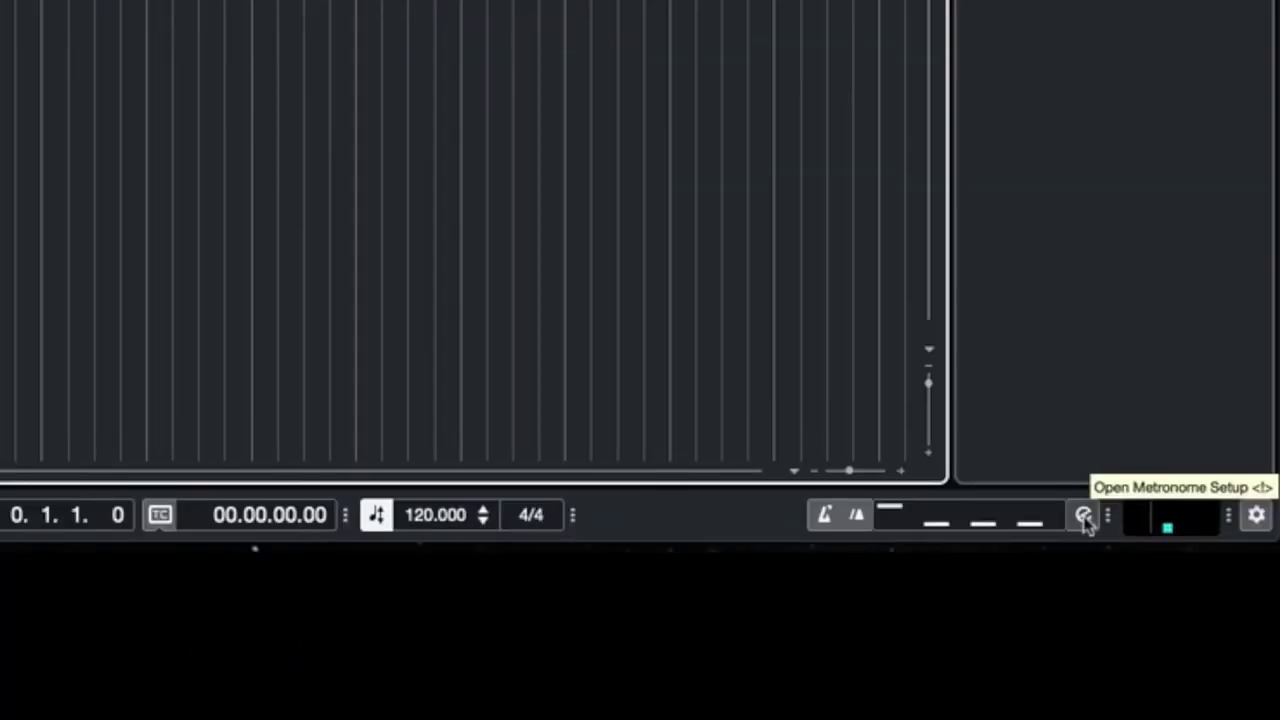
pyautogui.press('c')
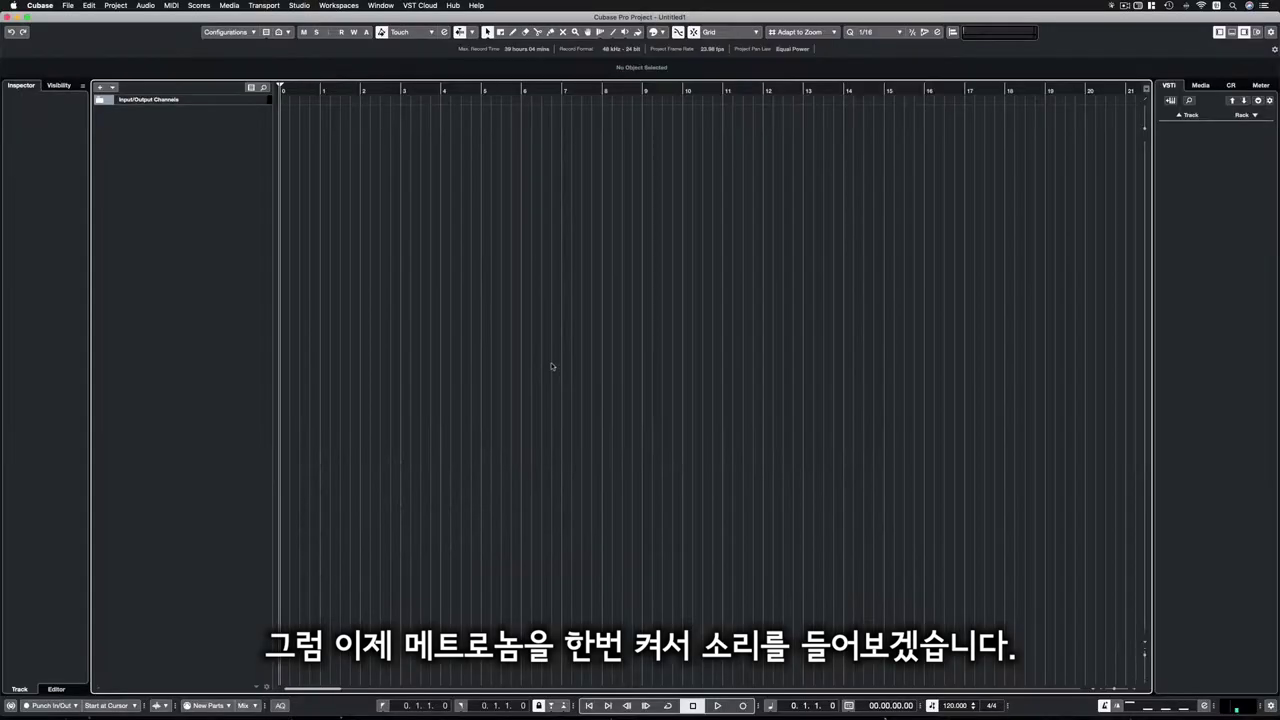
pyautogui.press('space')
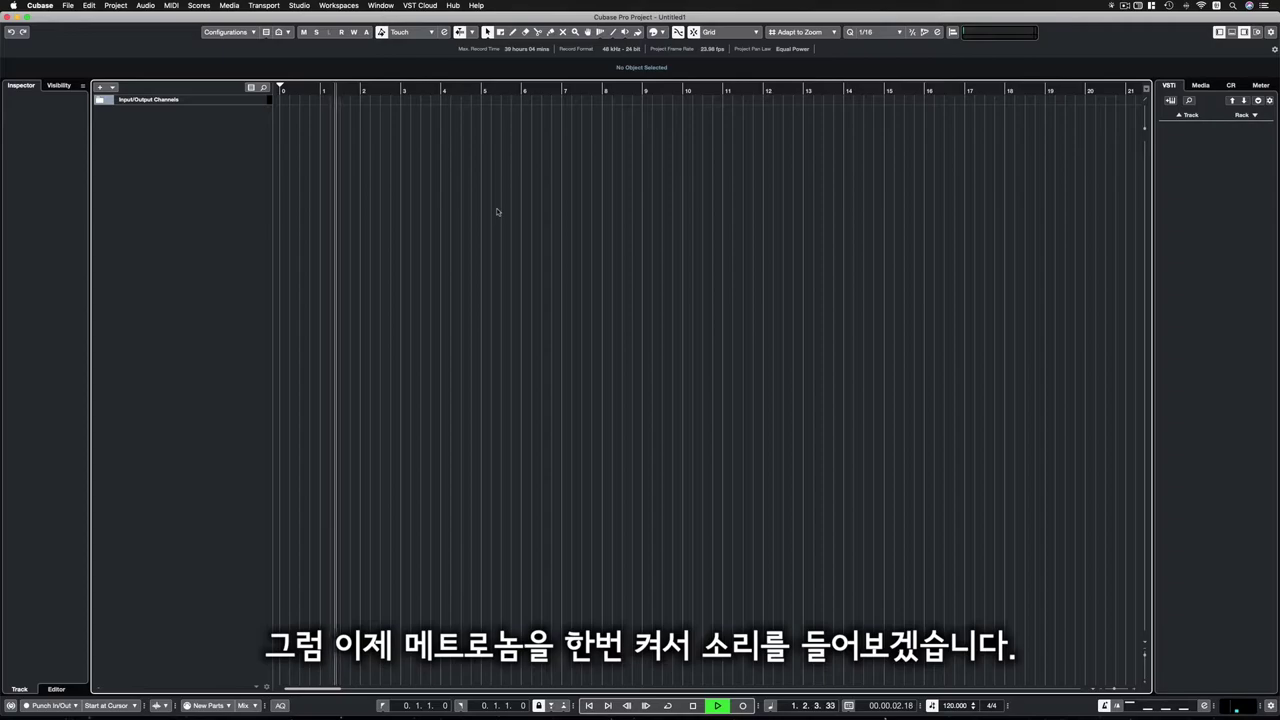
pyautogui.press('space')
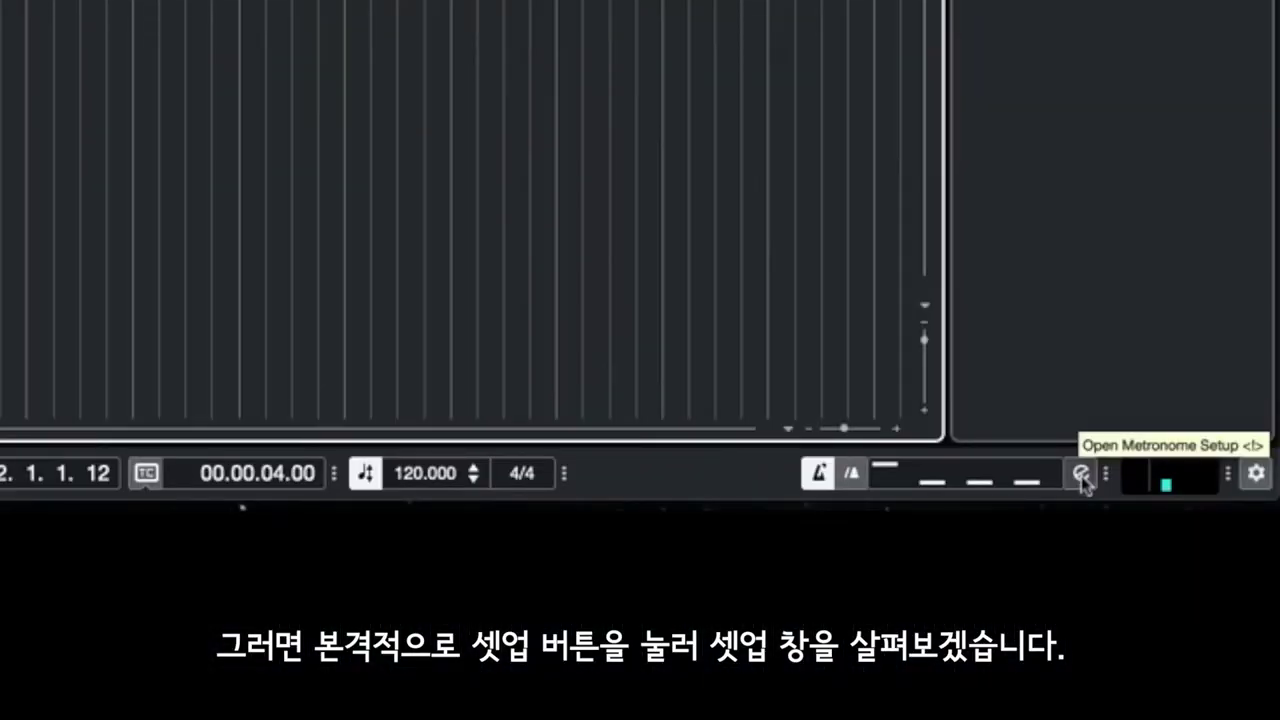
# - Review the general Metronome Setup options, including the number of bars in the count-in, and close the setup
pyautogui.click(1082, 476)
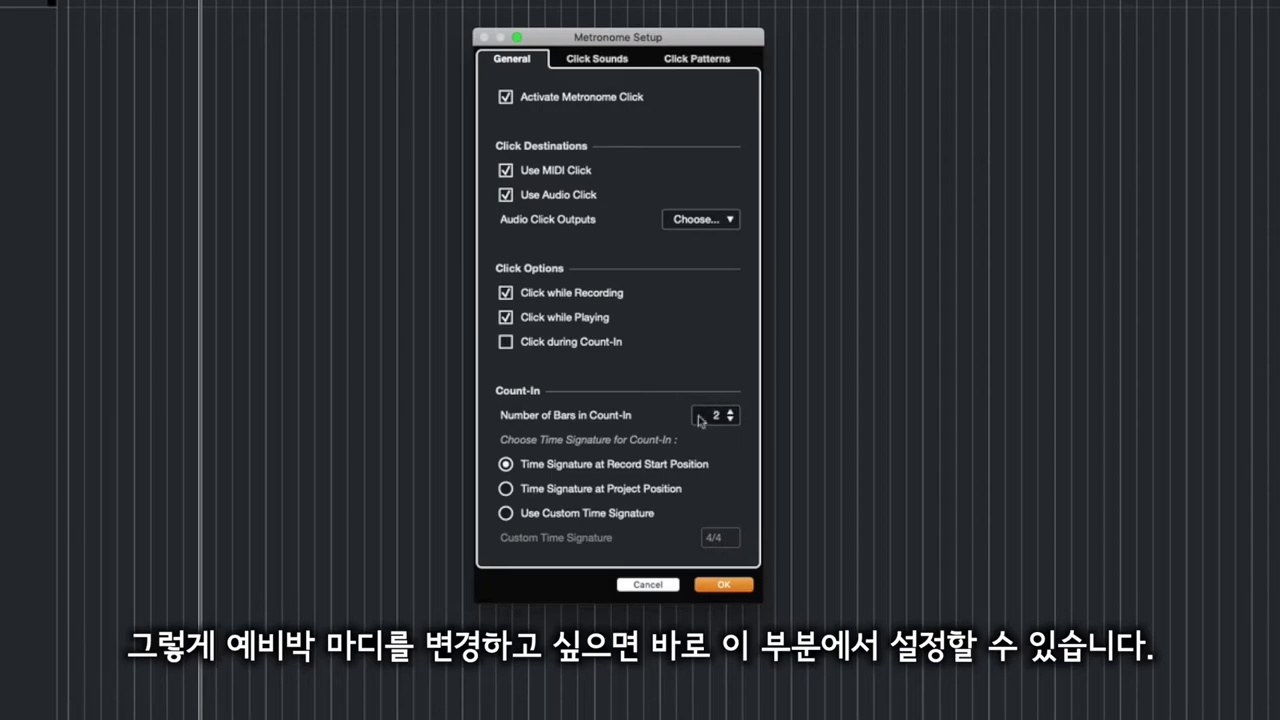
pyautogui.click(725, 592)
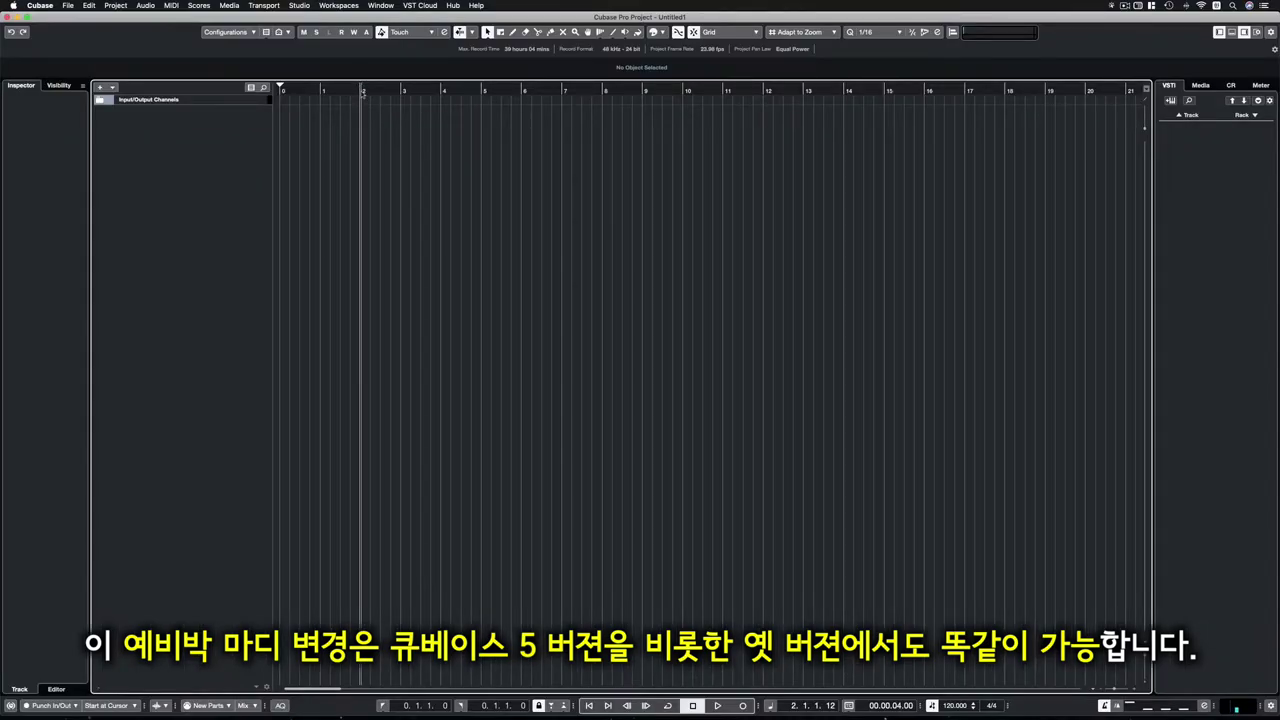
# - Activate the count-in and try a recording pass starting from bar 2
pyautogui.click(362, 93)
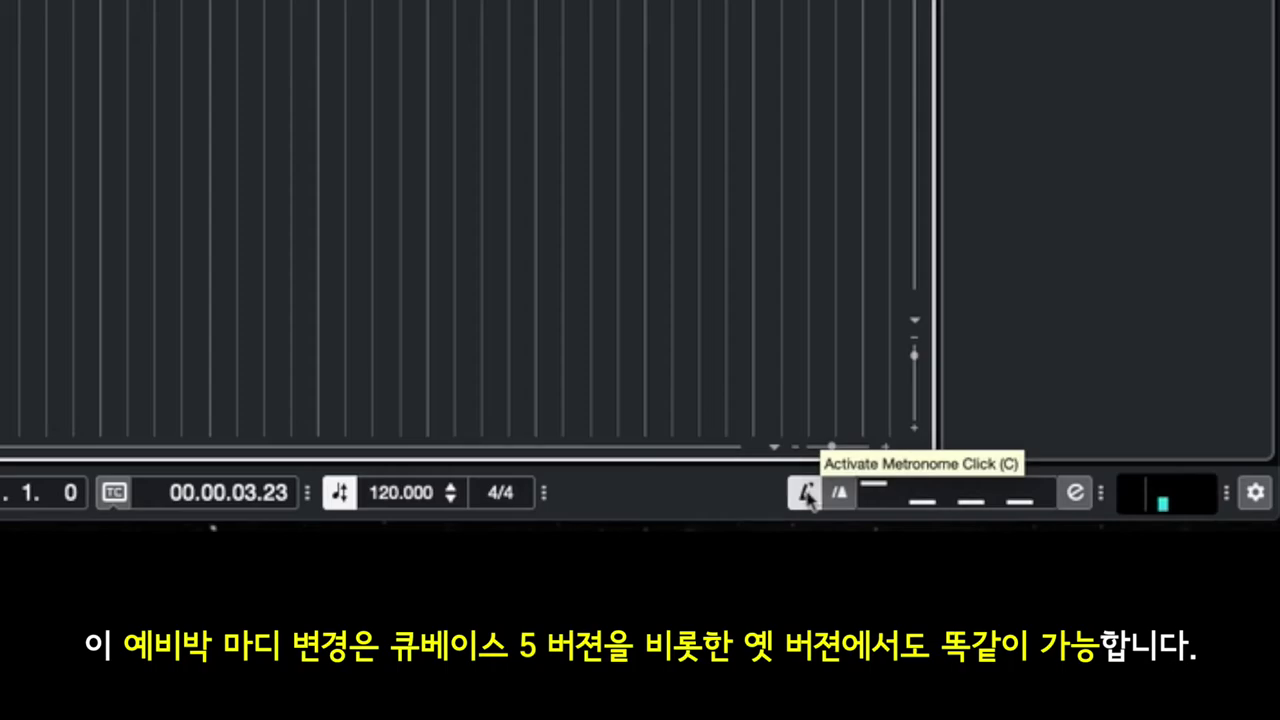
pyautogui.click(843, 498)
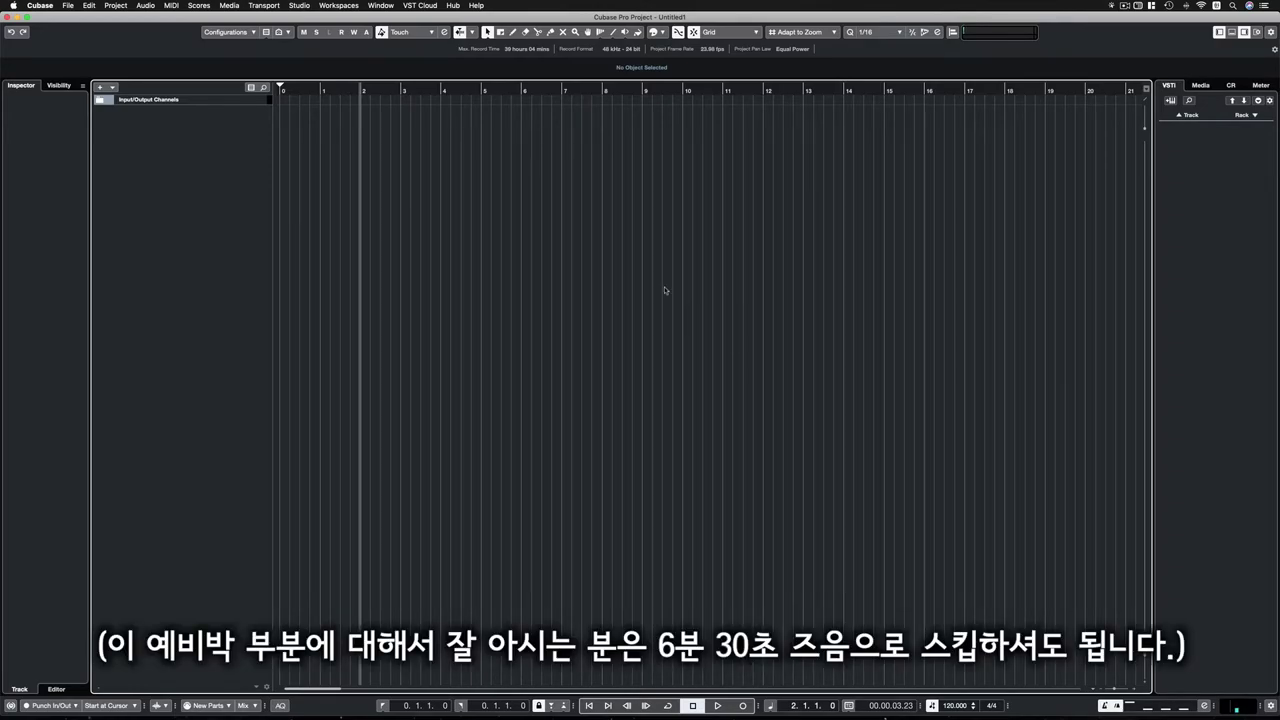
pyautogui.press('KP_Multiply')
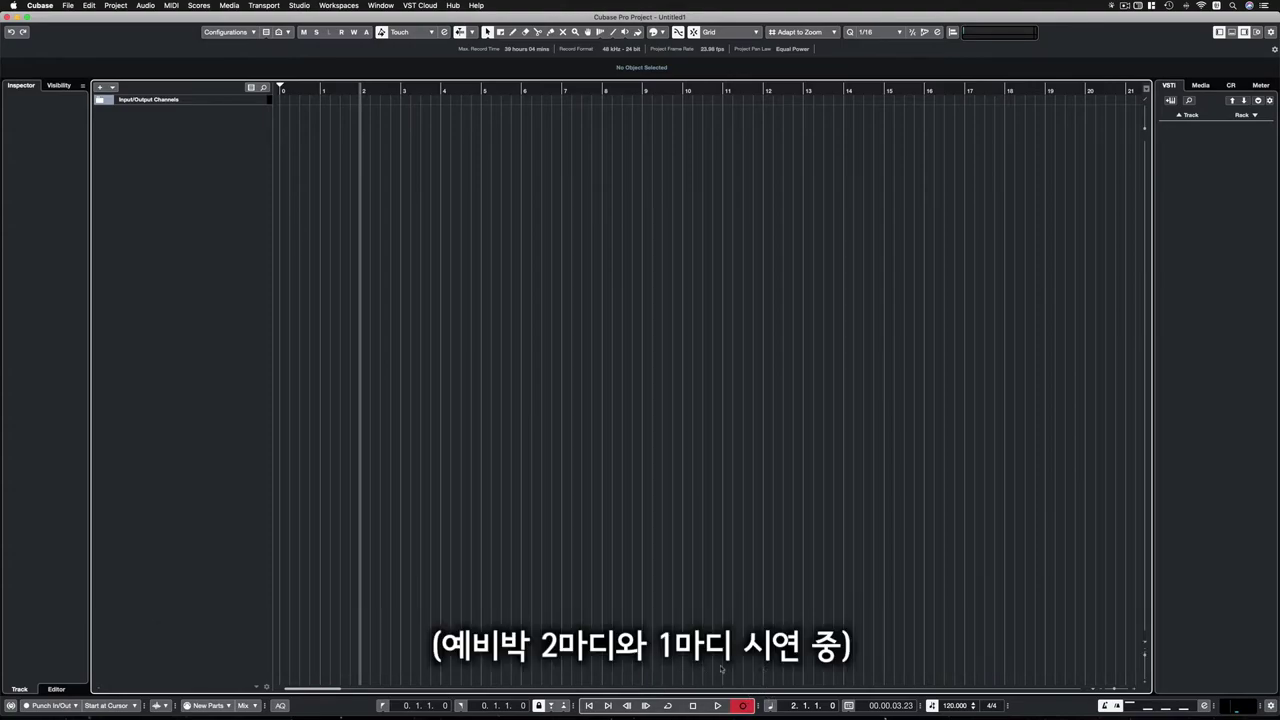
pyautogui.click(718, 706)
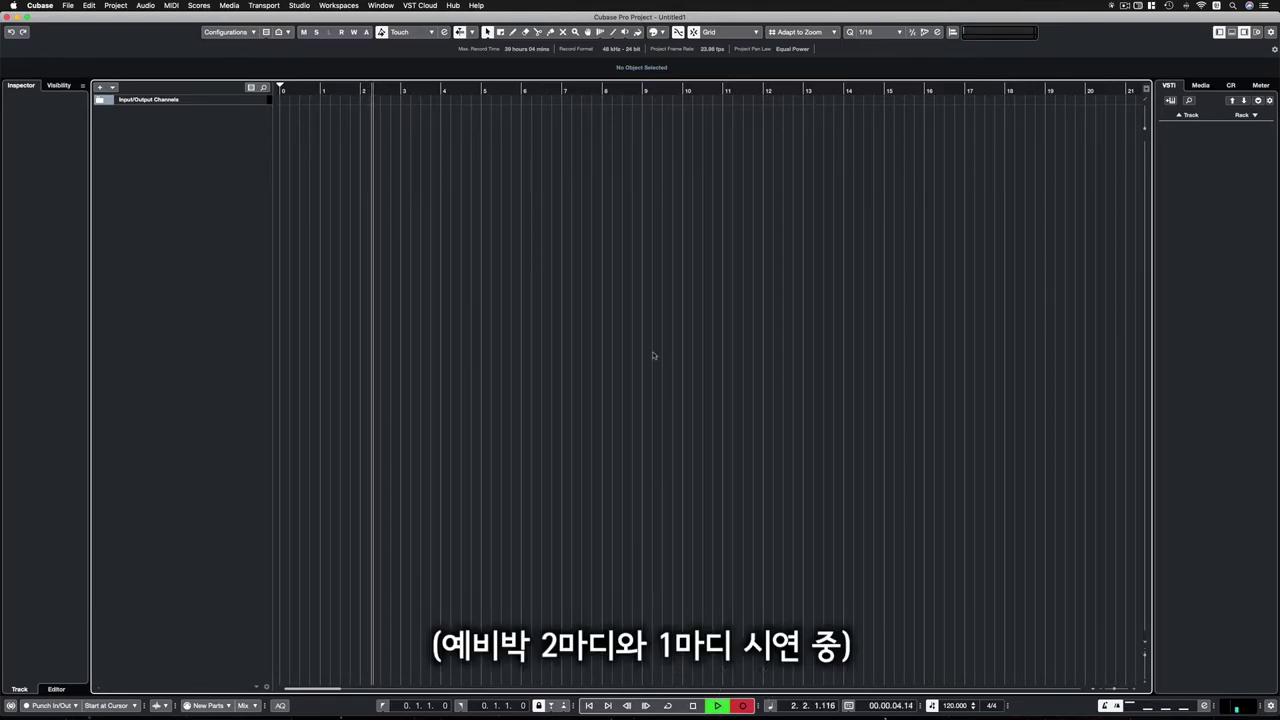
pyautogui.press('space')
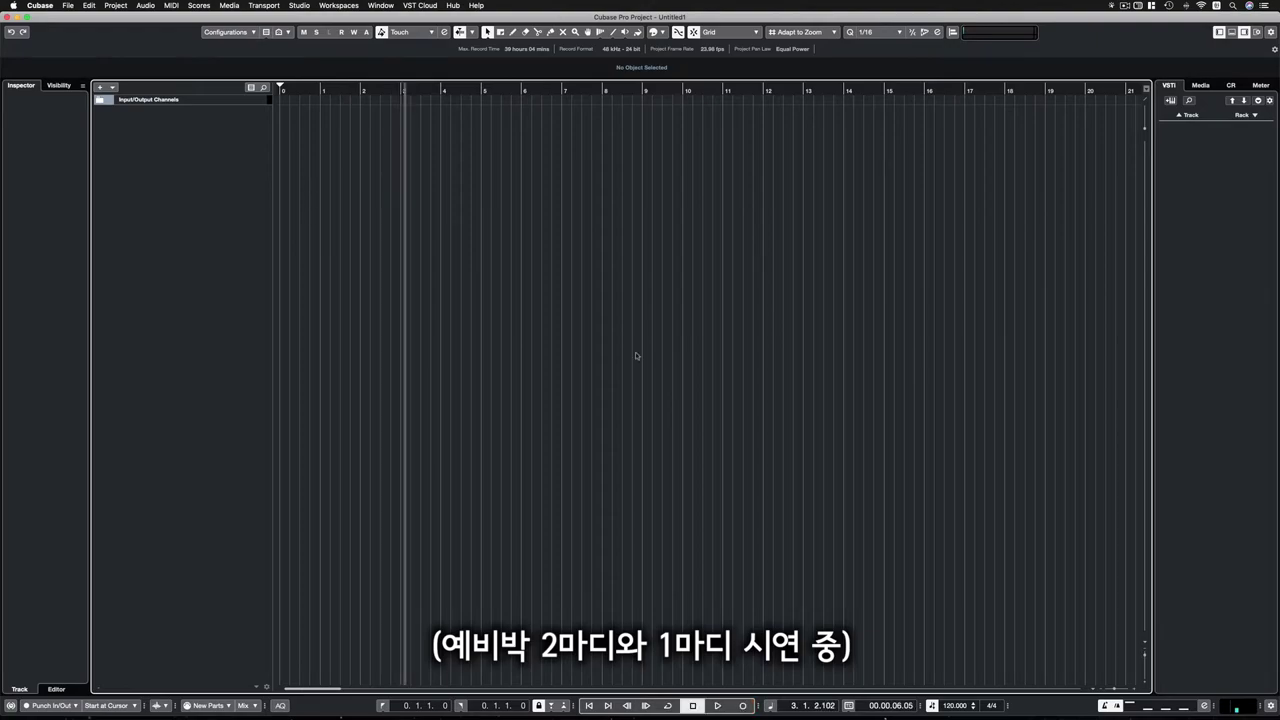
# - Add a MIDI track, record a short test part on it from bar 2 and delete that part
pyautogui.doubleClick(226, 144)
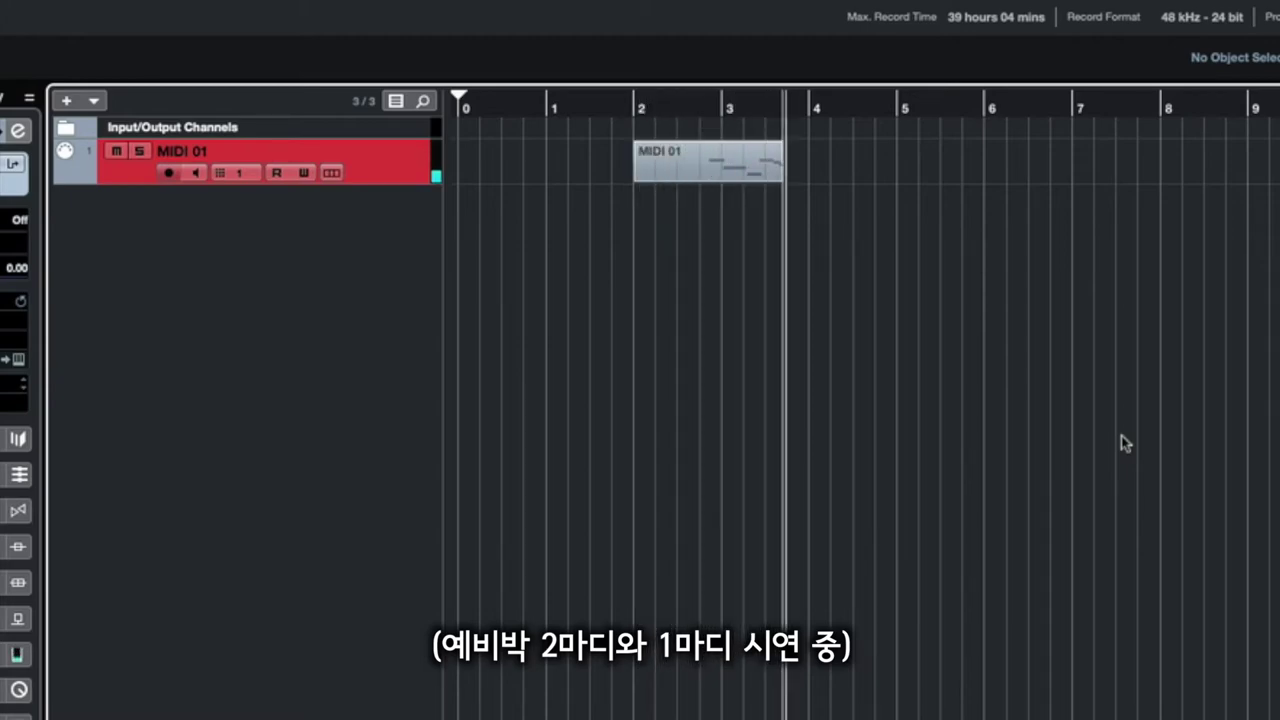
pyautogui.press('space')
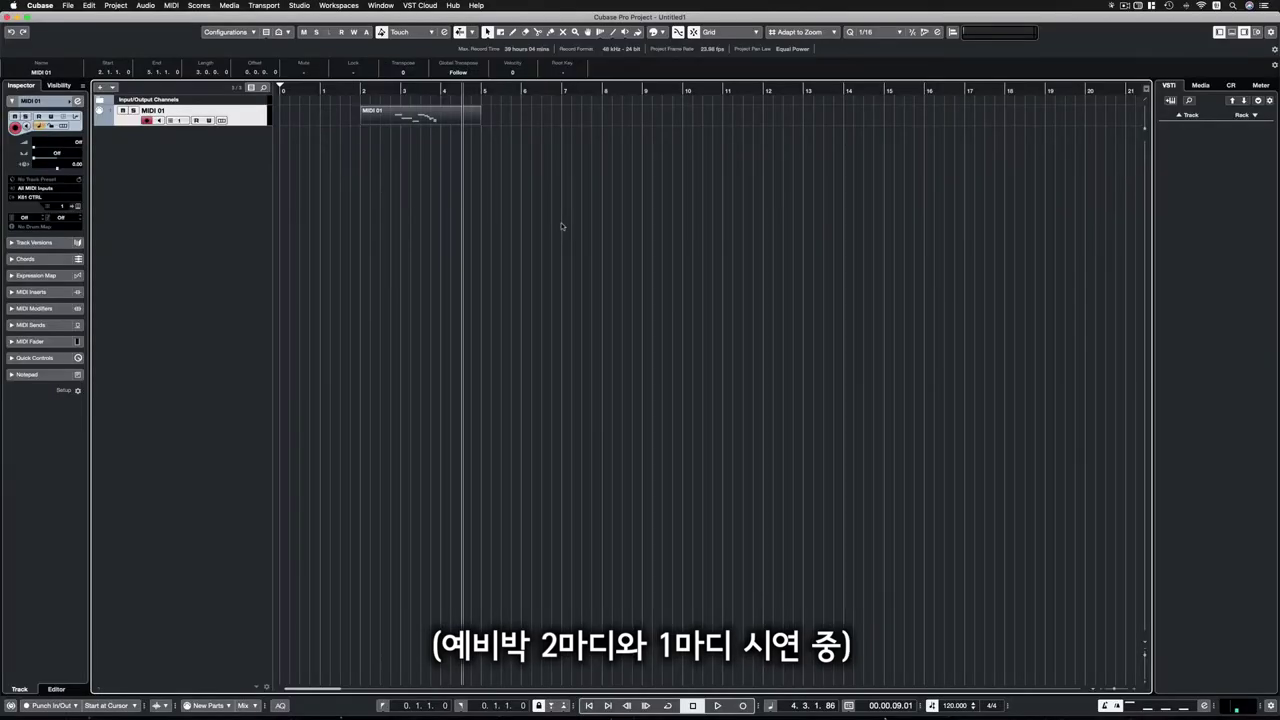
pyautogui.press('Delete')
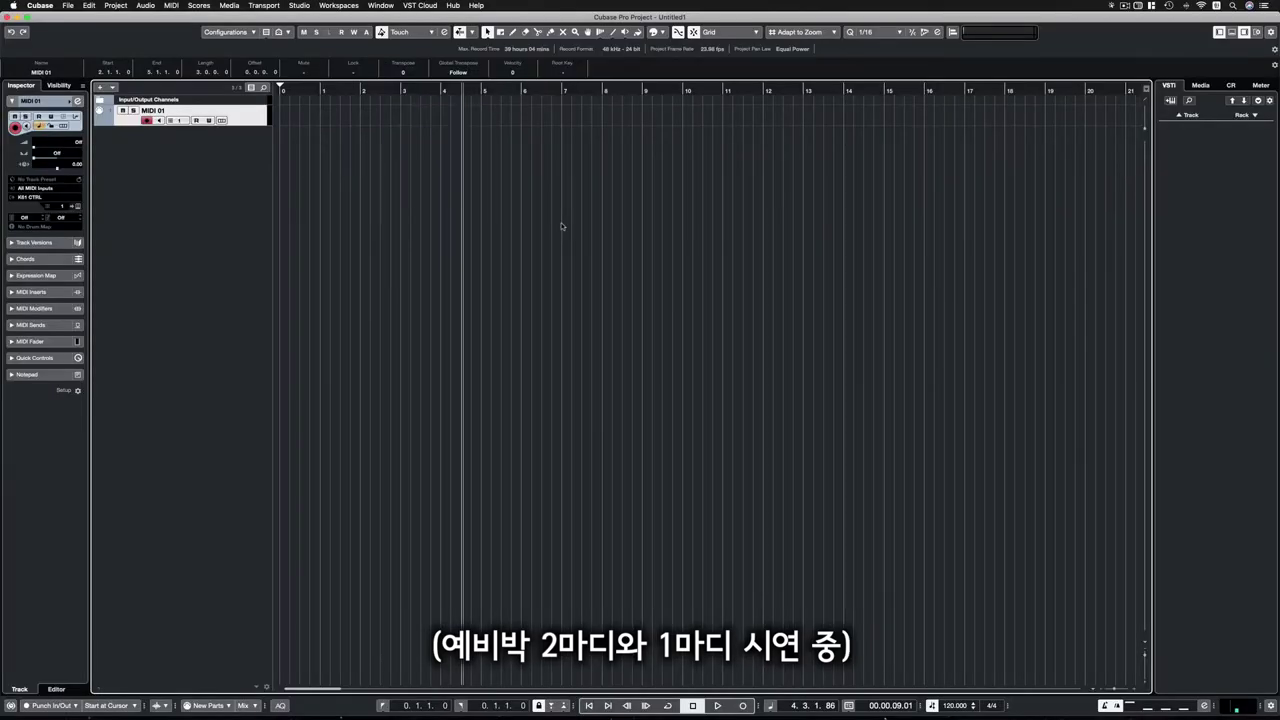
# - Set the metronome count-in to 1 bar and test it by recording on the MIDI track from bar 2
pyautogui.click(273, 7)
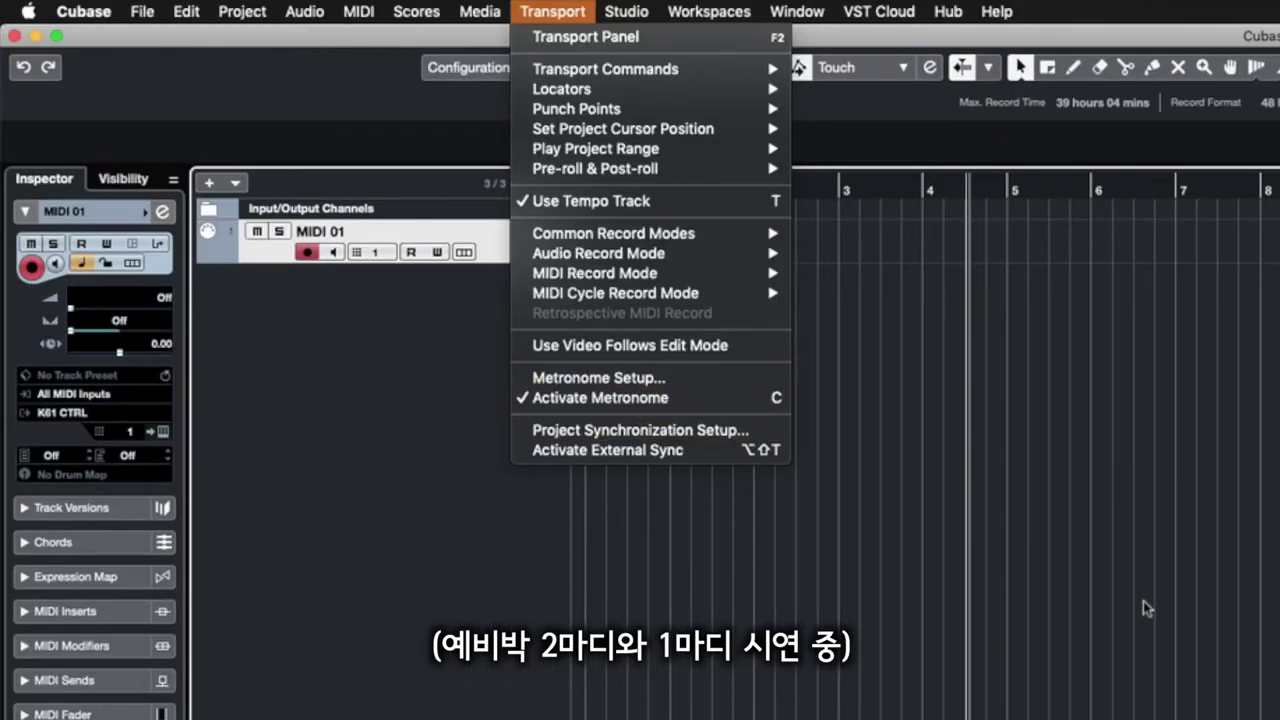
pyautogui.click(1140, 606)
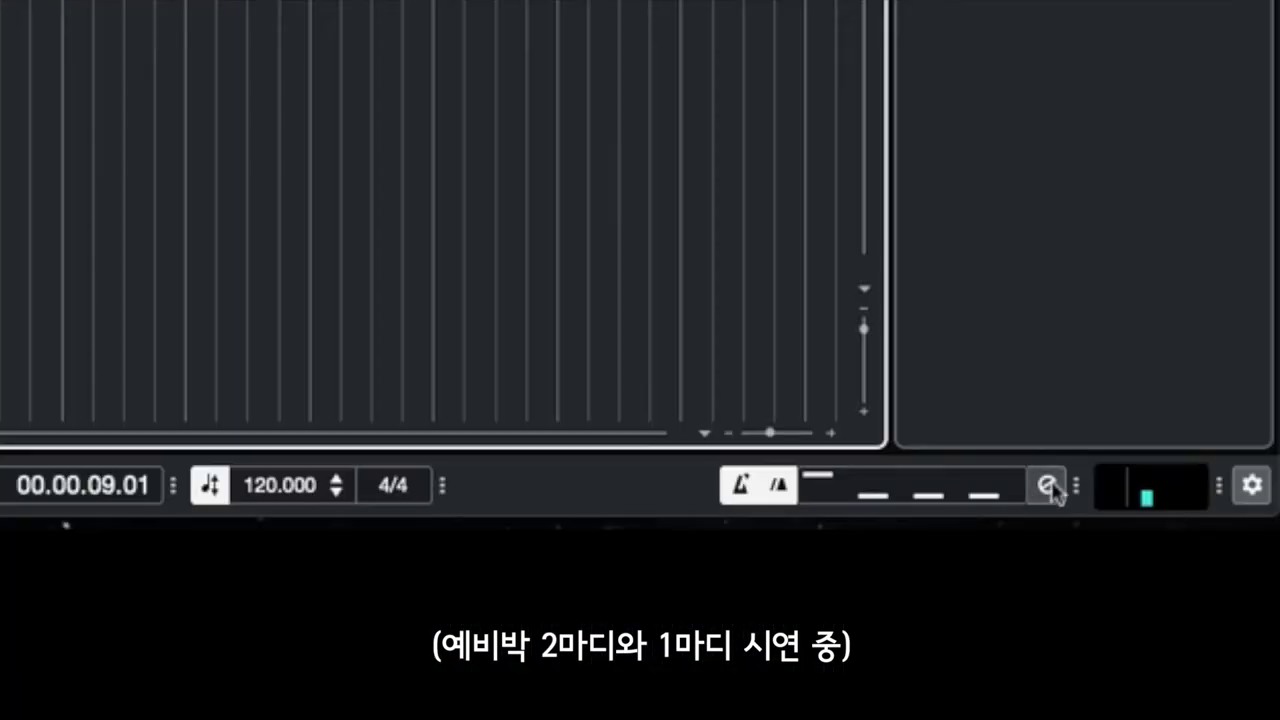
pyautogui.click(1203, 708)
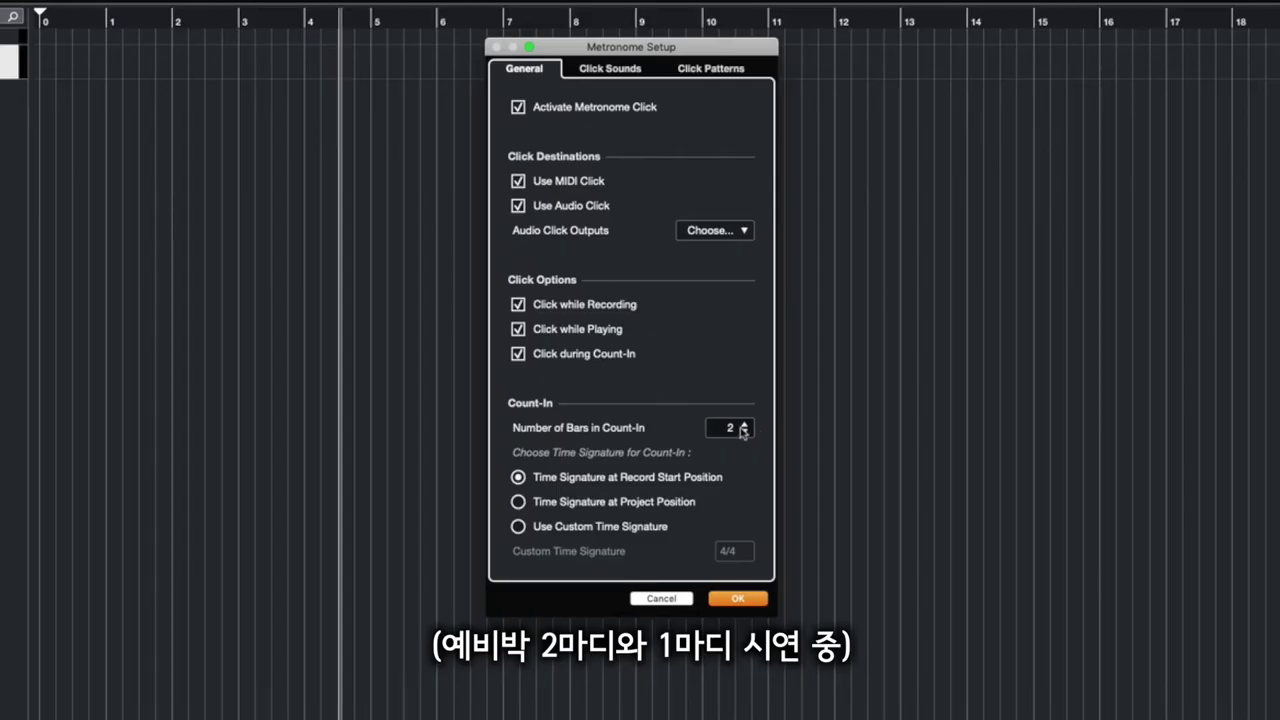
pyautogui.click(726, 428)
pyautogui.write('1')
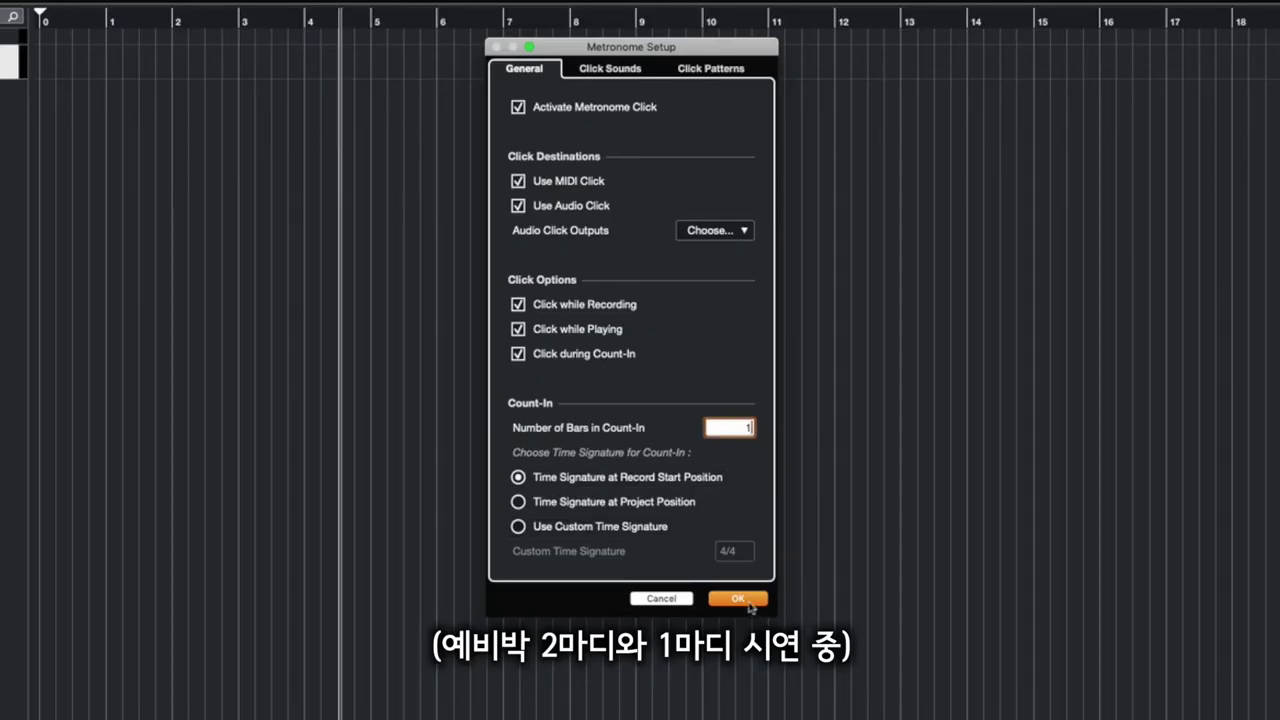
pyautogui.click(748, 601)
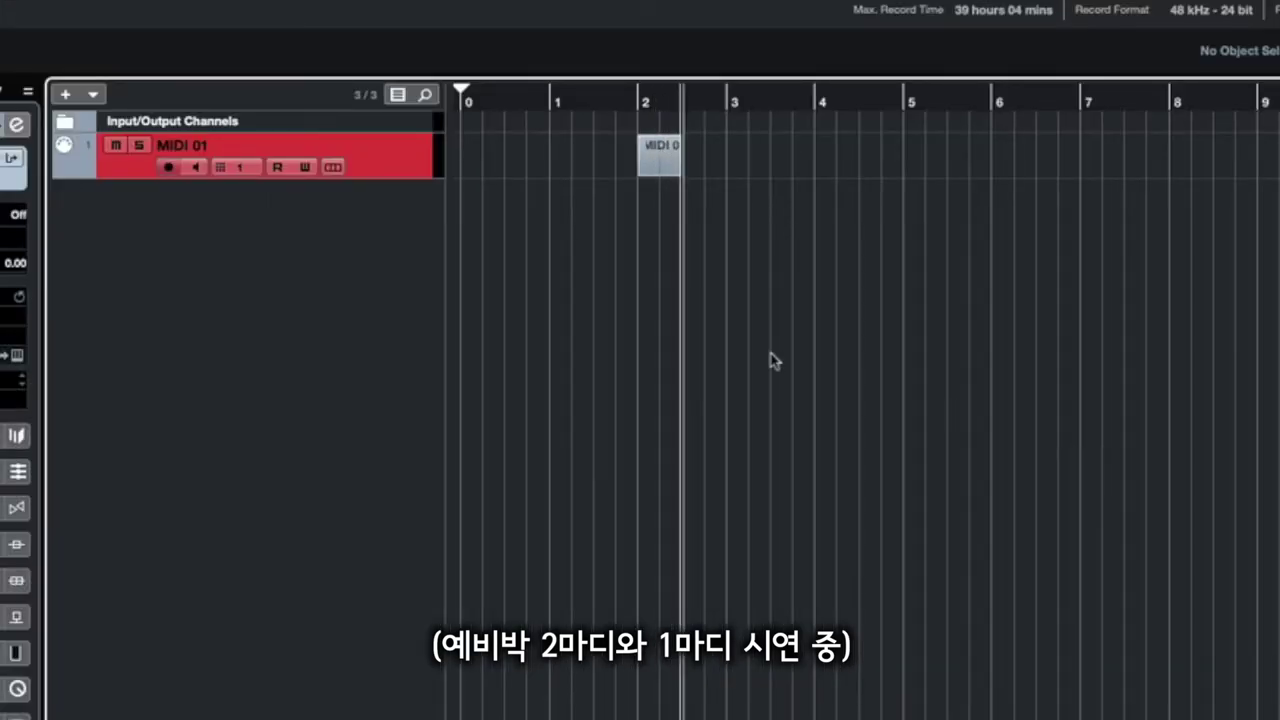
pyautogui.press('space')
pyautogui.click(360, 90)
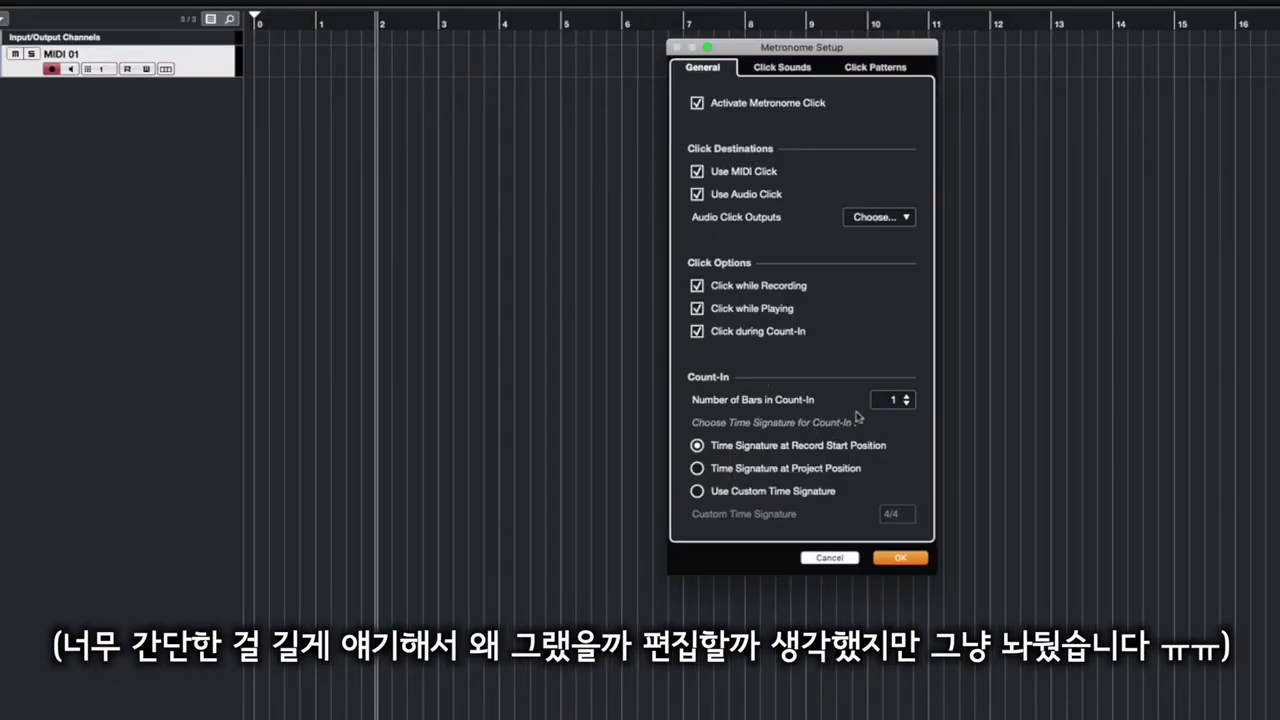
# - Change the metronome's click sound preset to Cowbell and apply the setup
pyautogui.click(659, 63)
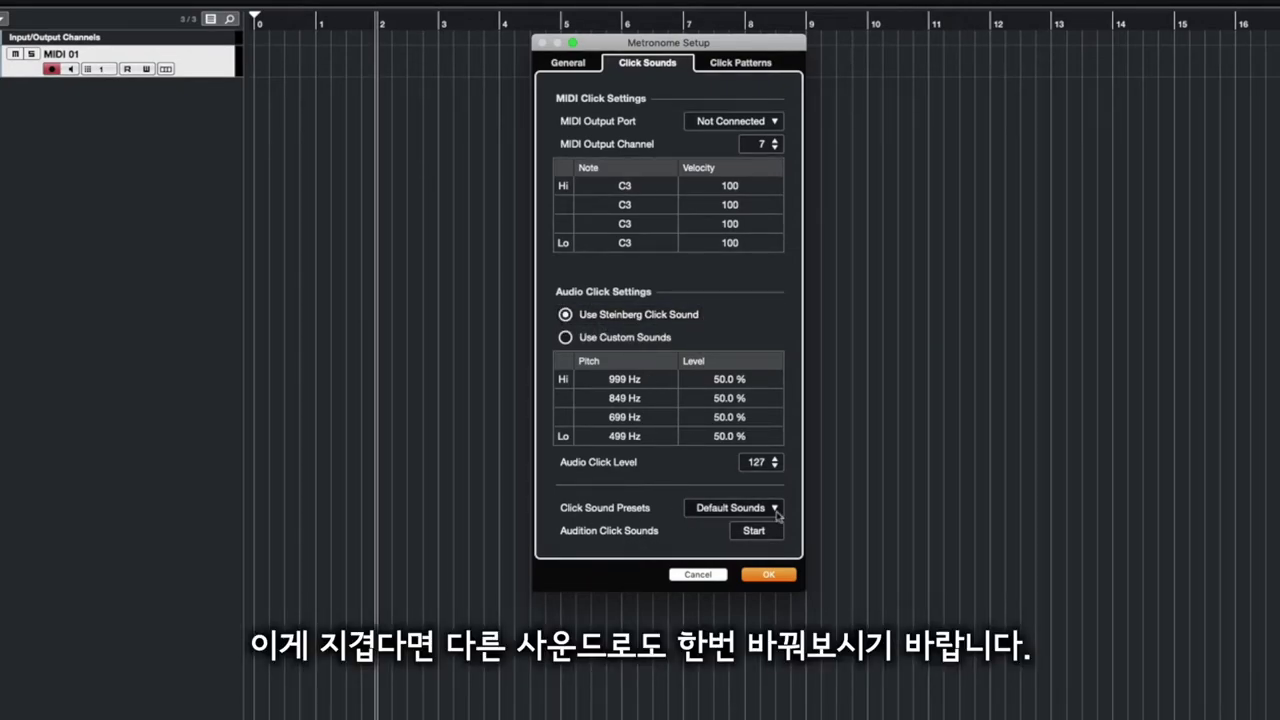
pyautogui.click(727, 510)
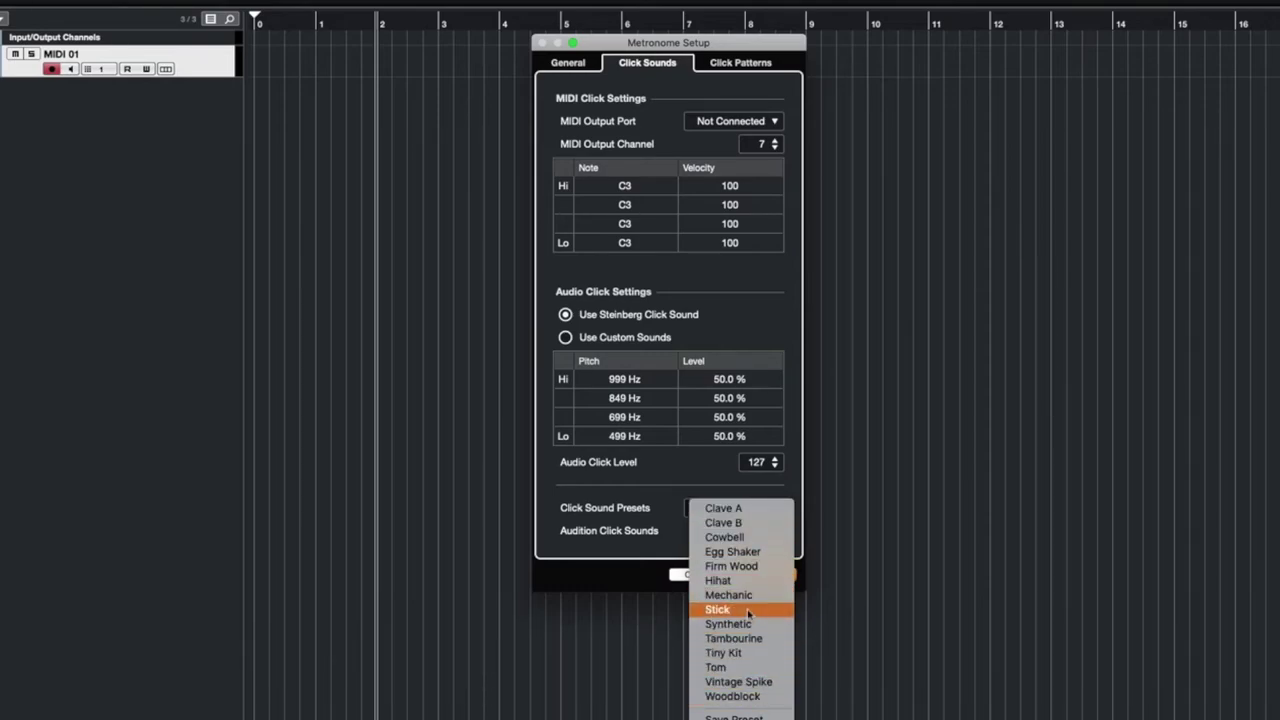
pyautogui.click(733, 538)
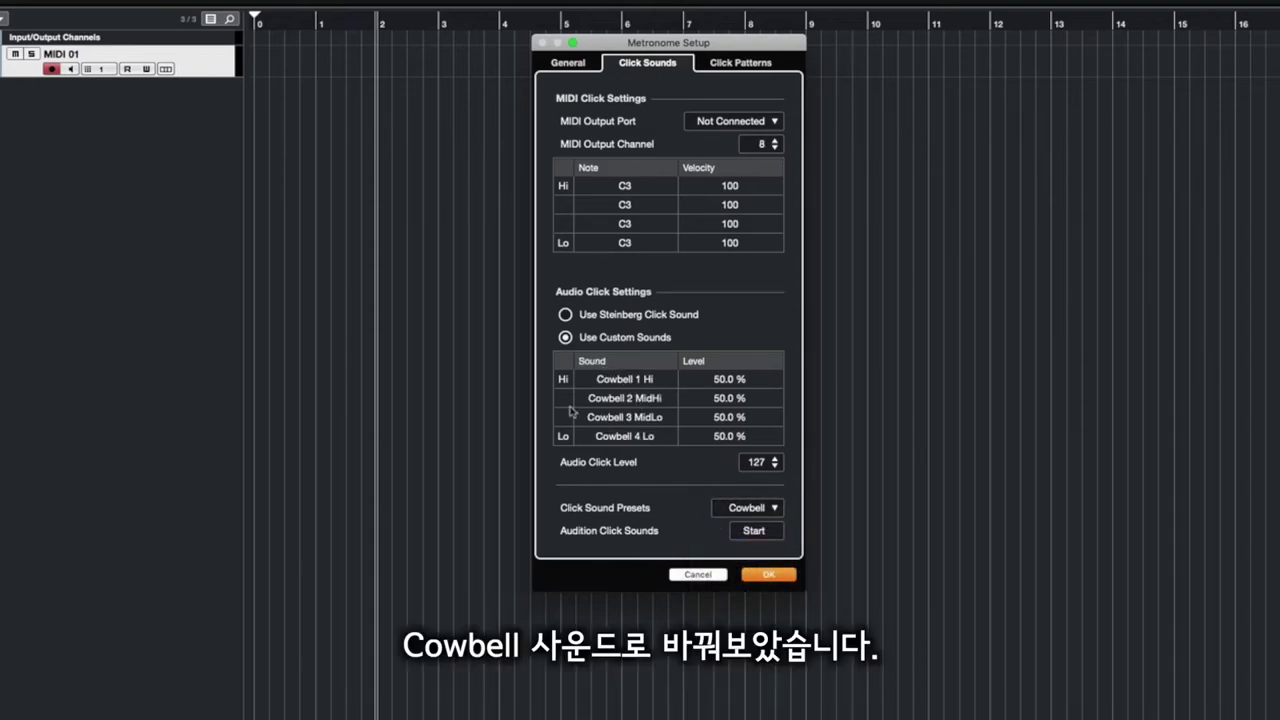
pyautogui.click(770, 576)
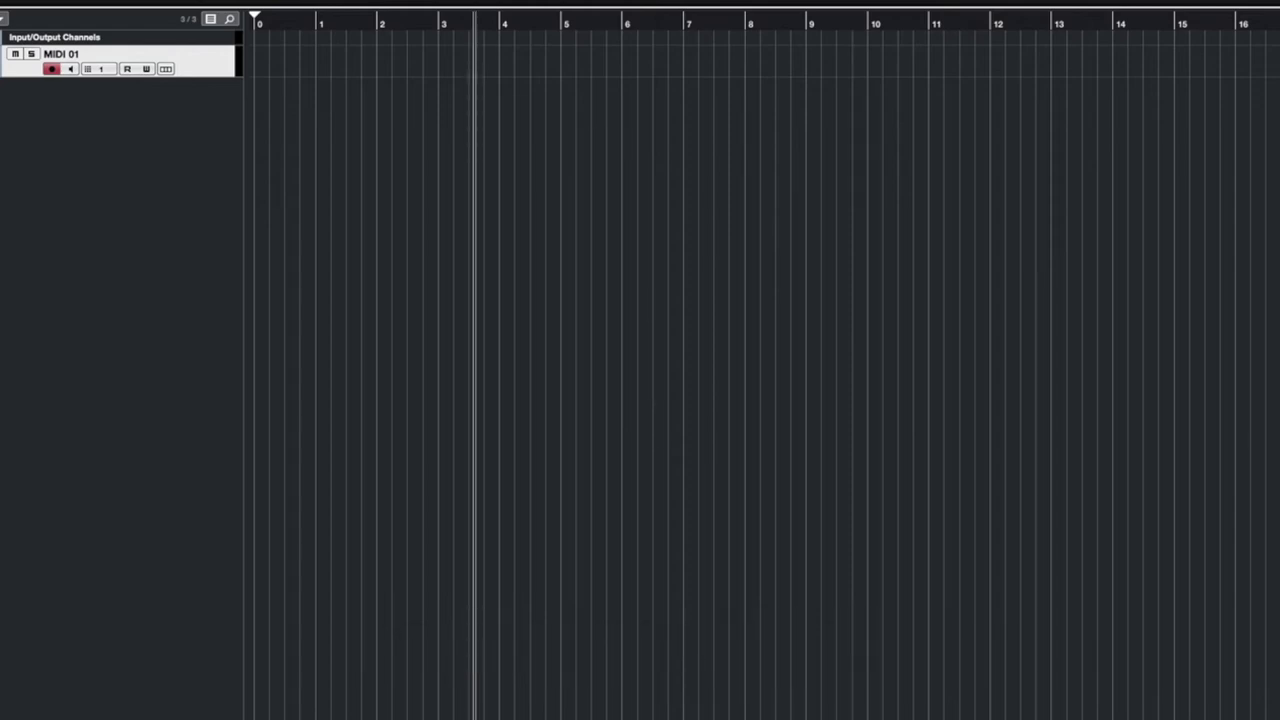
# - Change the metronome's click sound preset to Firm Wood and apply the setup
pyautogui.click(790, 715)
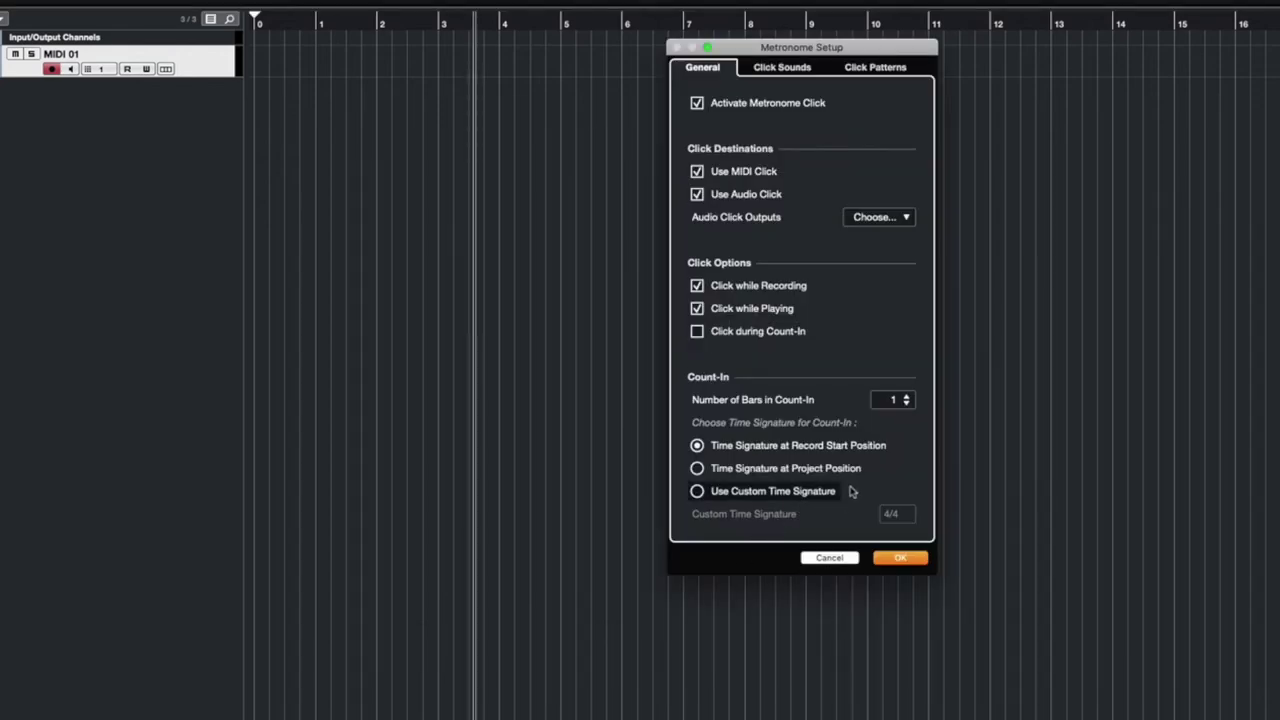
pyautogui.click(784, 69)
pyautogui.moveTo(810, 49); pyautogui.dragTo(714, 41)
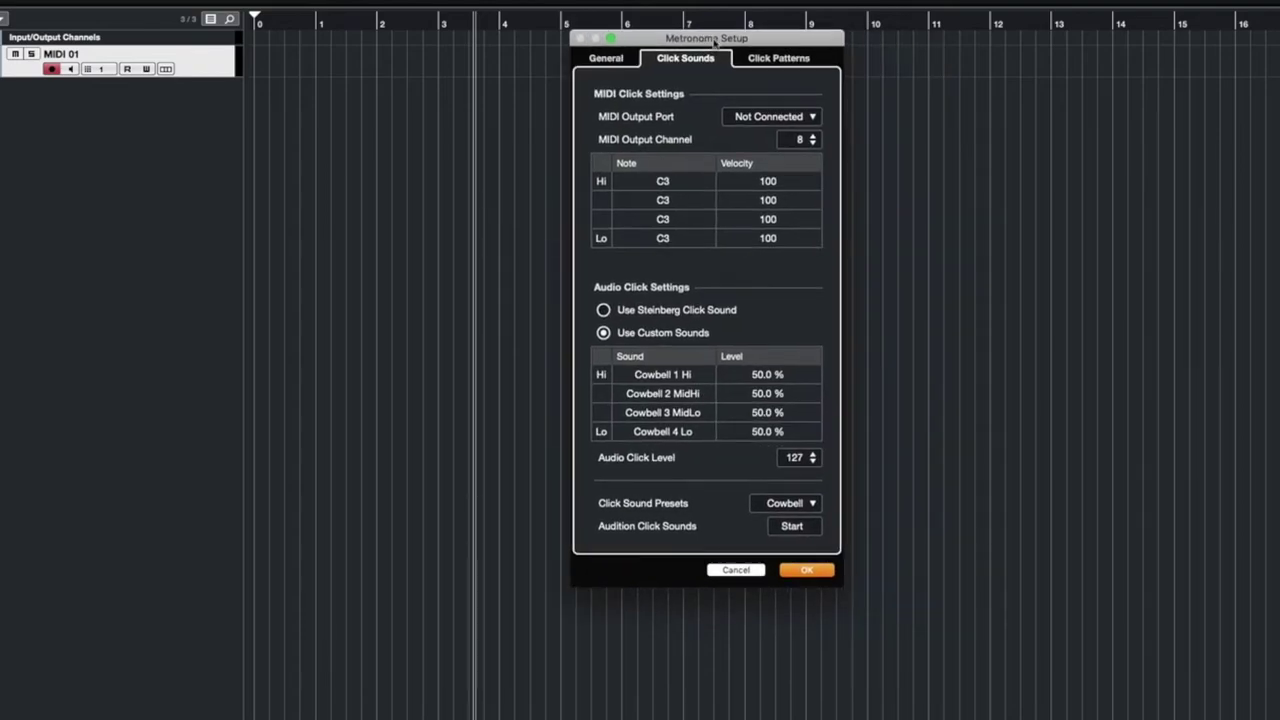
pyautogui.click(798, 505)
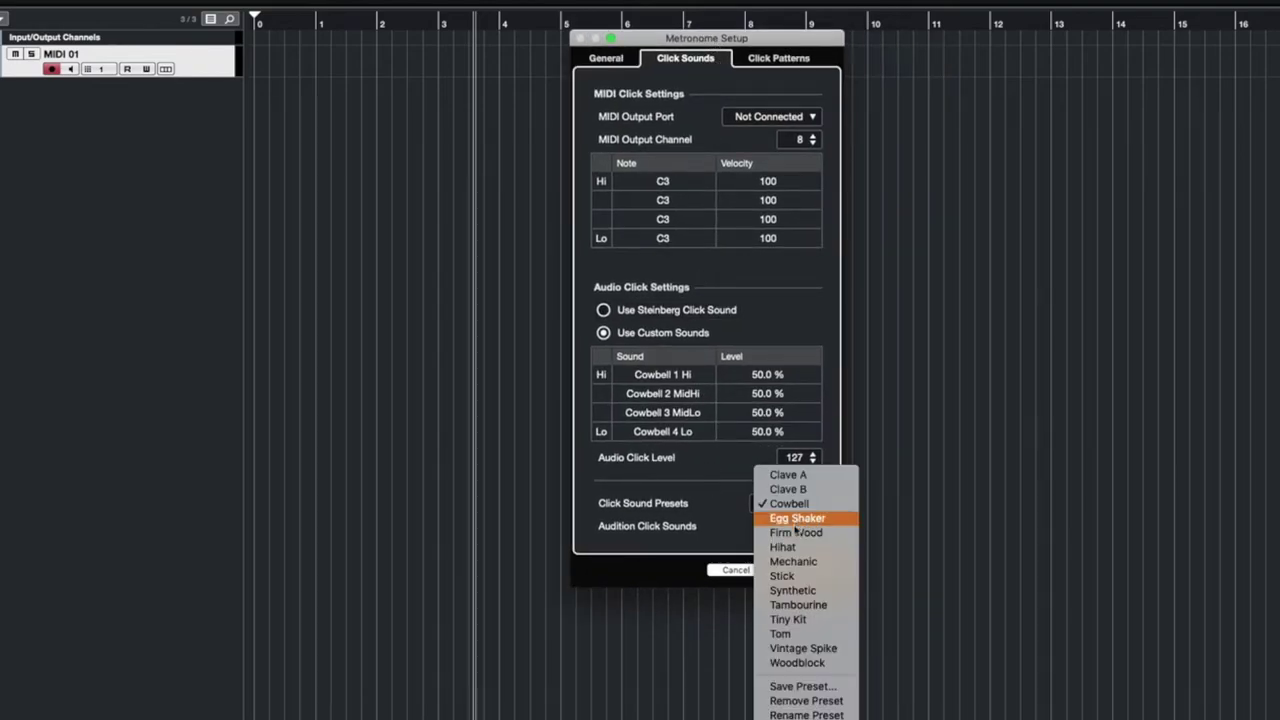
pyautogui.click(826, 536)
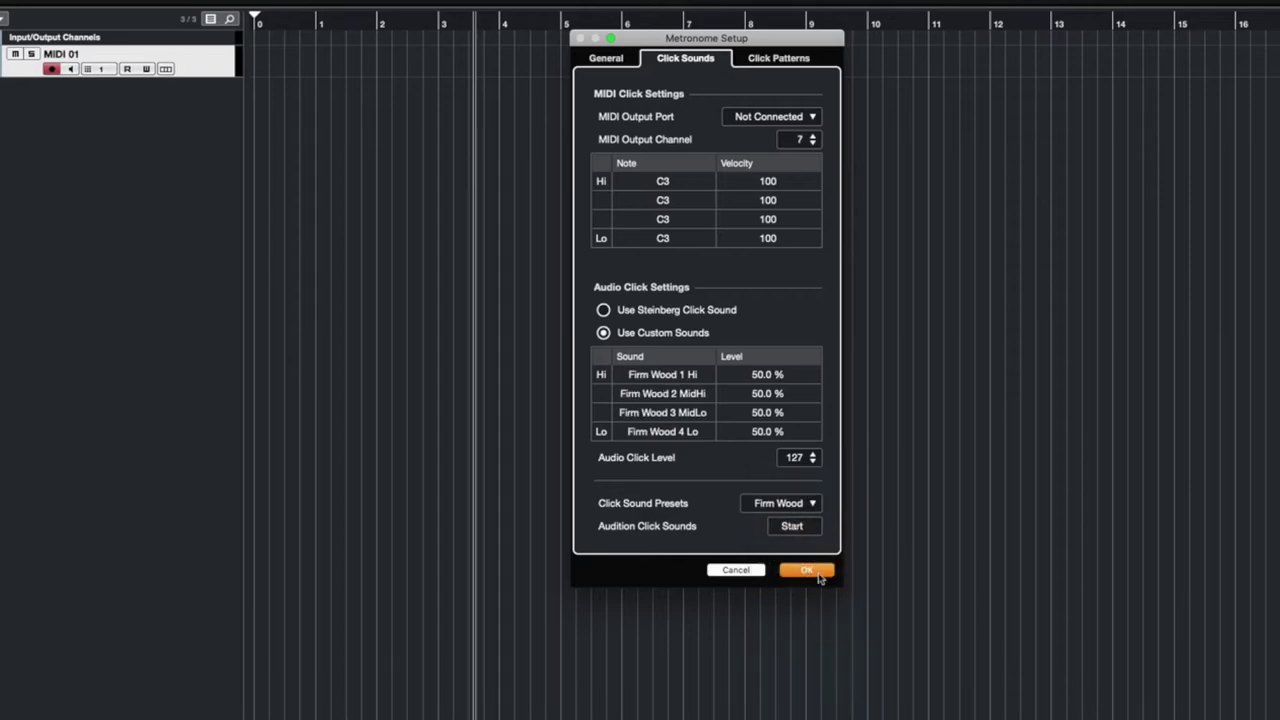
pyautogui.click(818, 572)
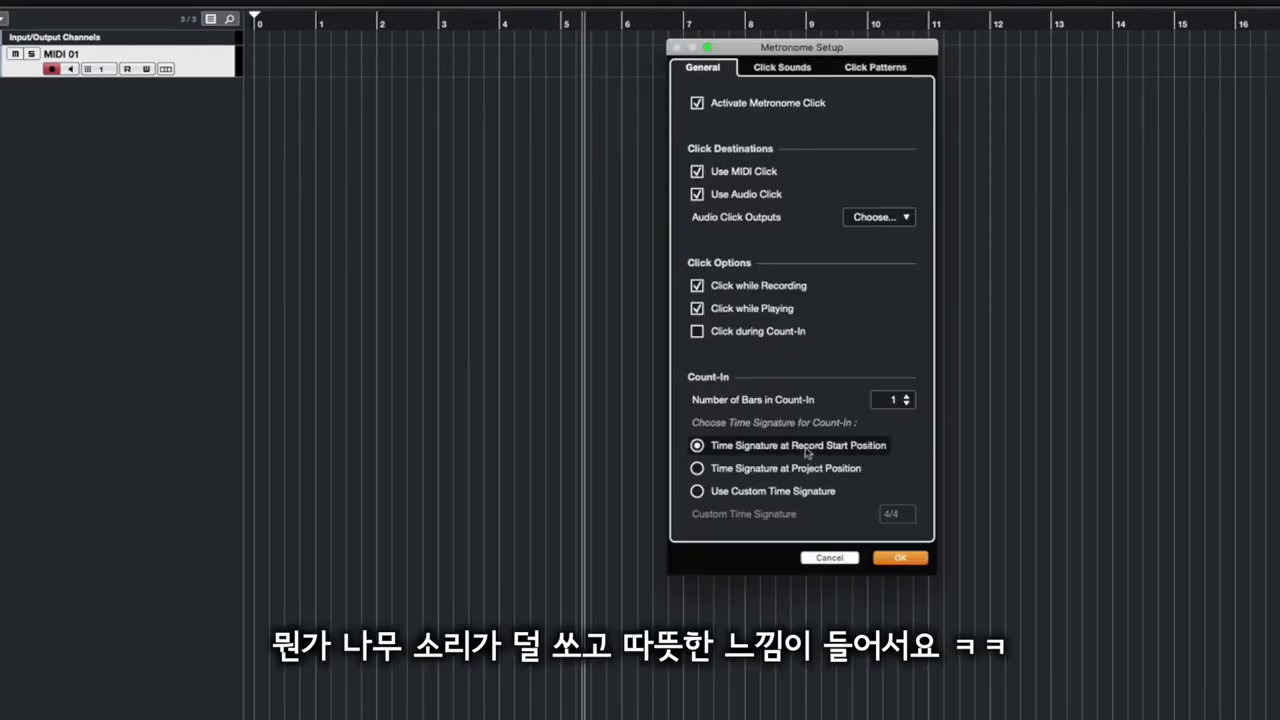
# - Look through the click sound presets in Metronome Setup once more and close the setup with Firm Wood kept
pyautogui.click(782, 67)
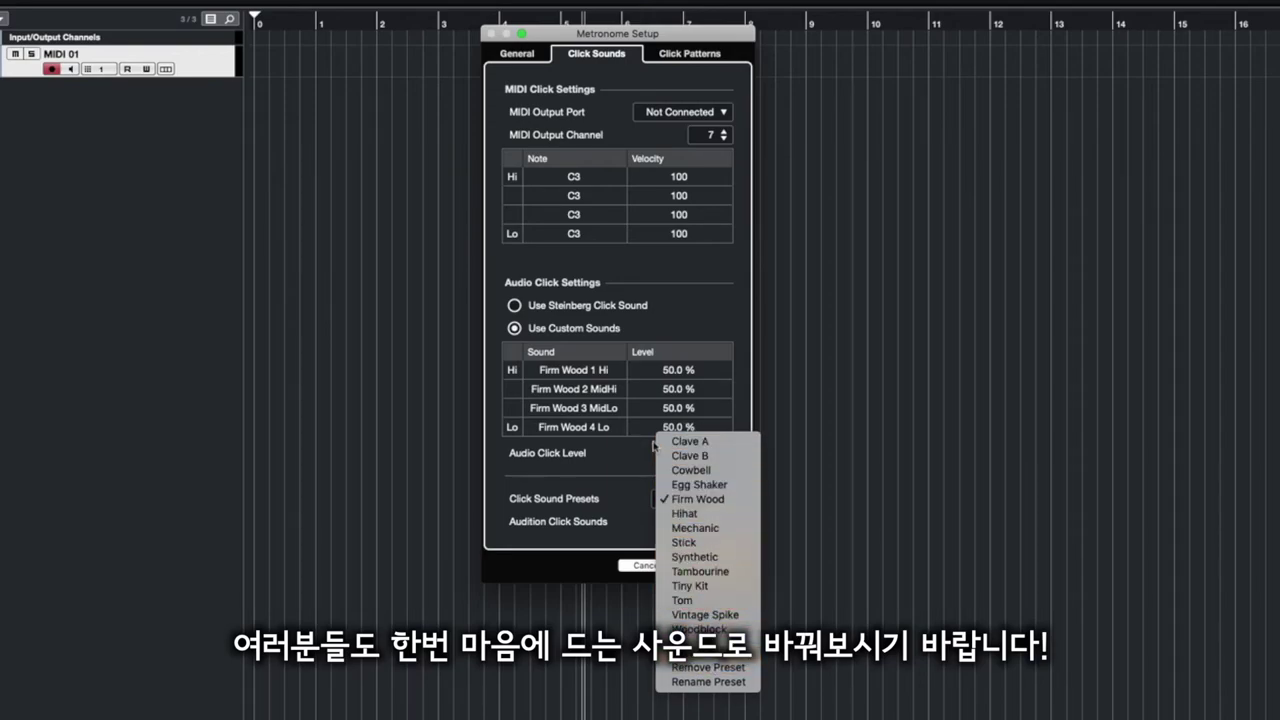
pyautogui.click(602, 454)
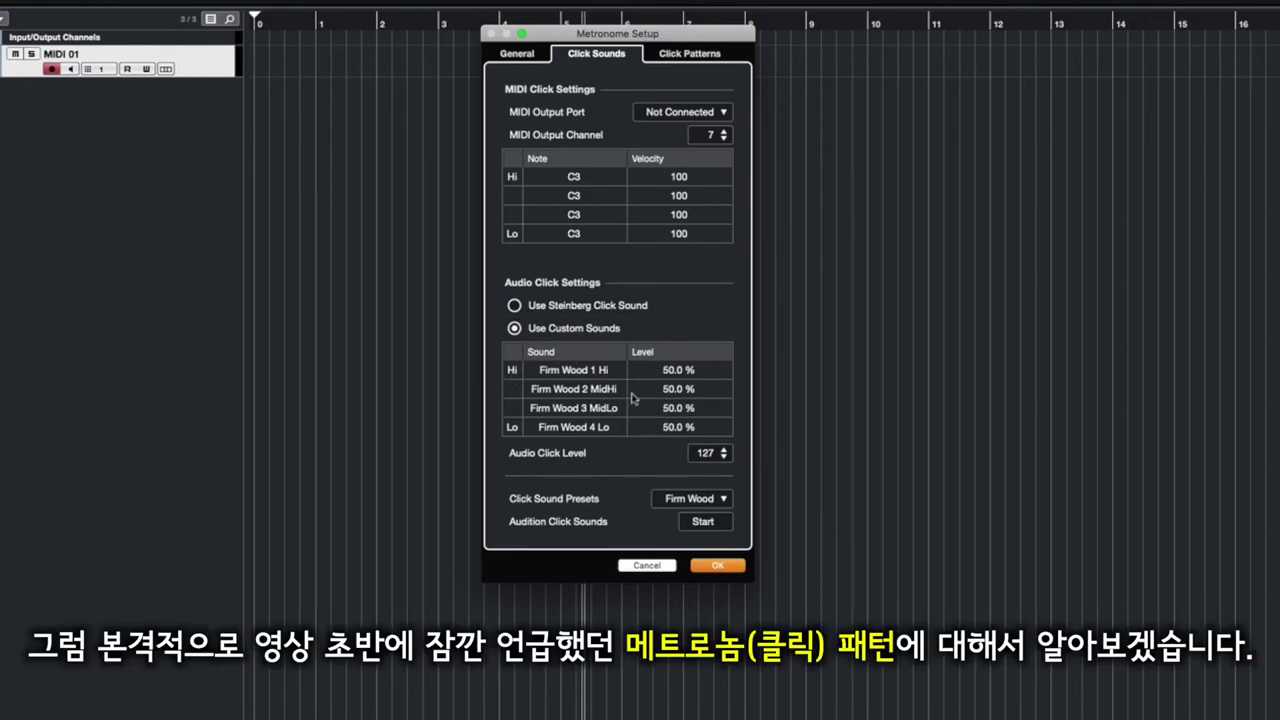
pyautogui.click(721, 566)
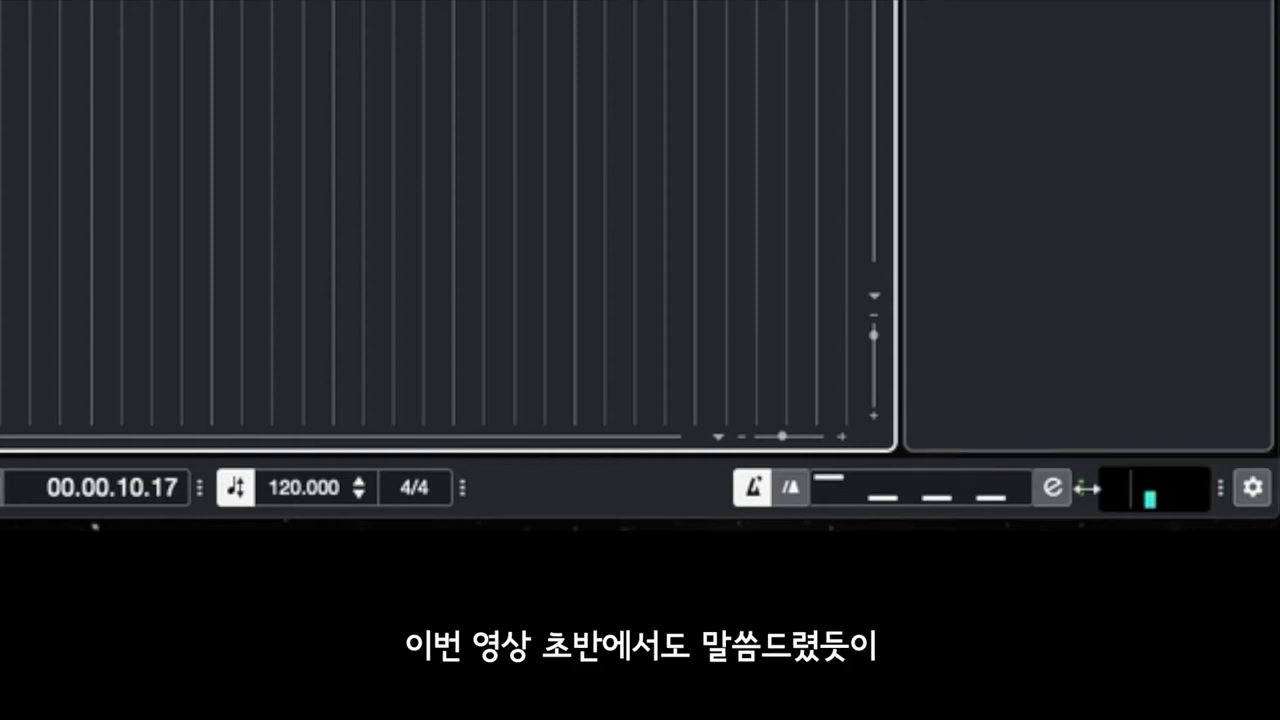
pyautogui.moveTo(1075, 488); pyautogui.dragTo(1206, 500)
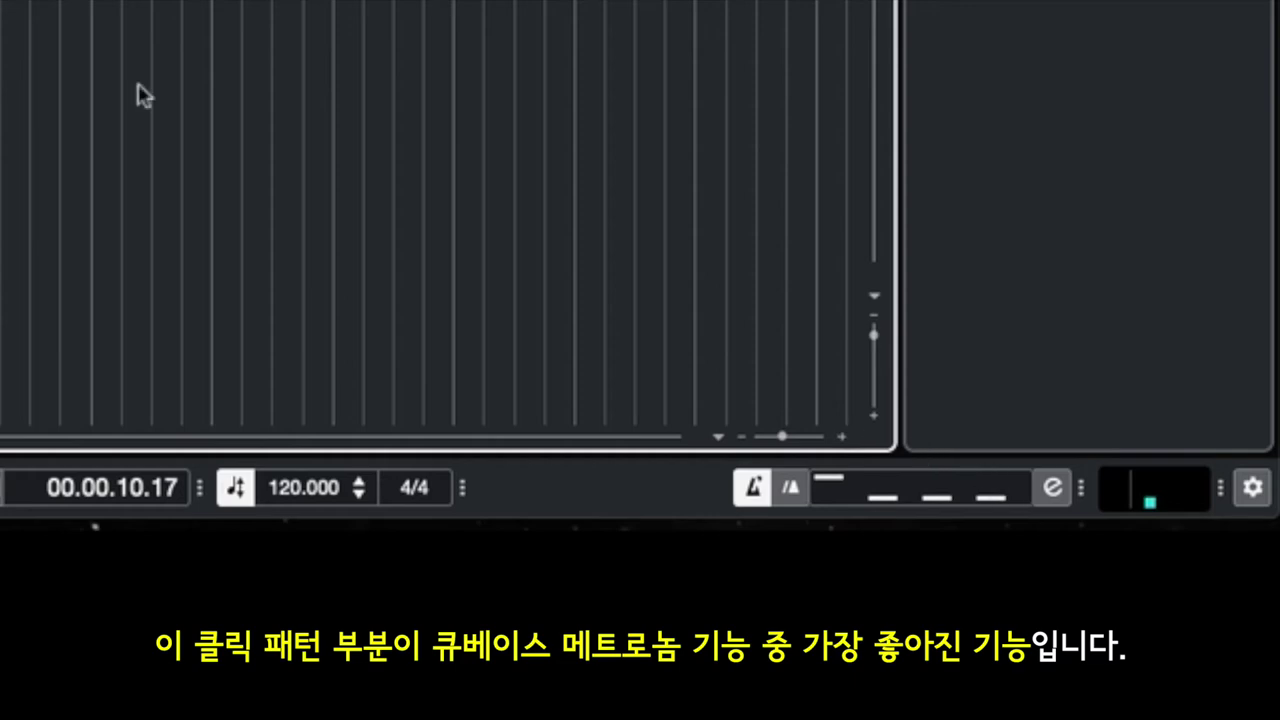
# - Set the click pattern to 8 clicks and listen to it by playing back from bar 2
pyautogui.click(916, 498)
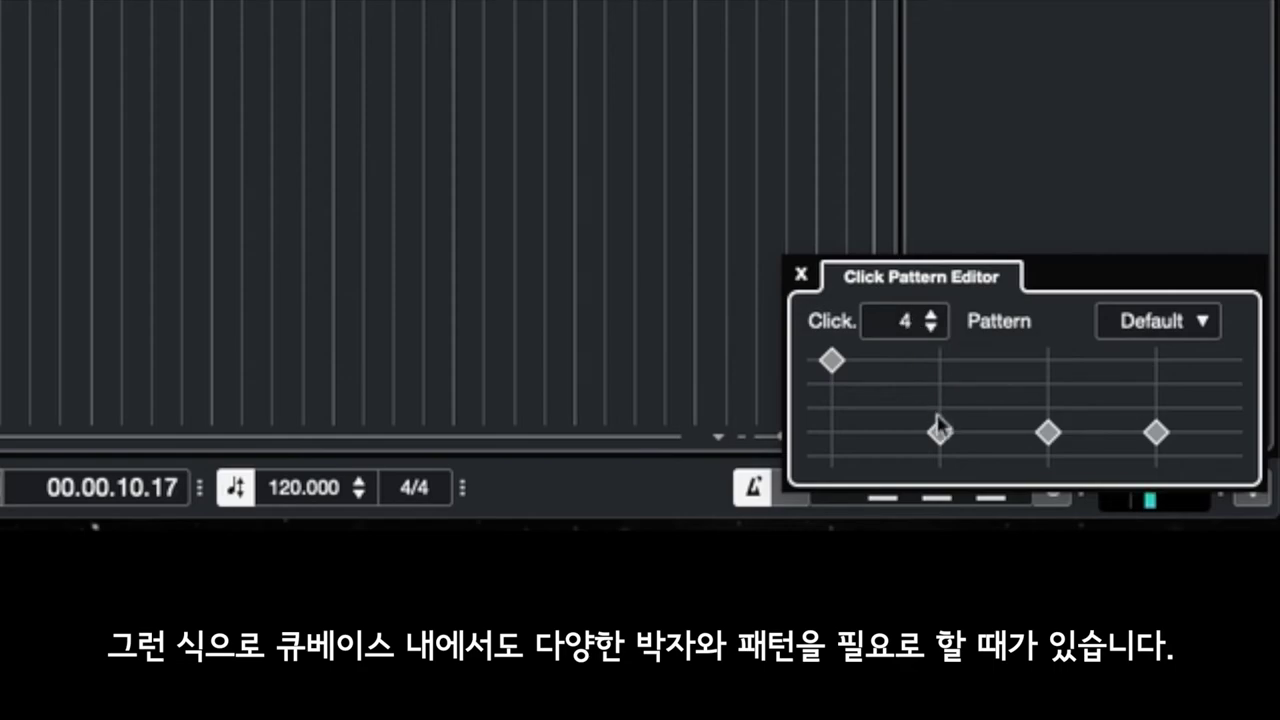
pyautogui.click(903, 322)
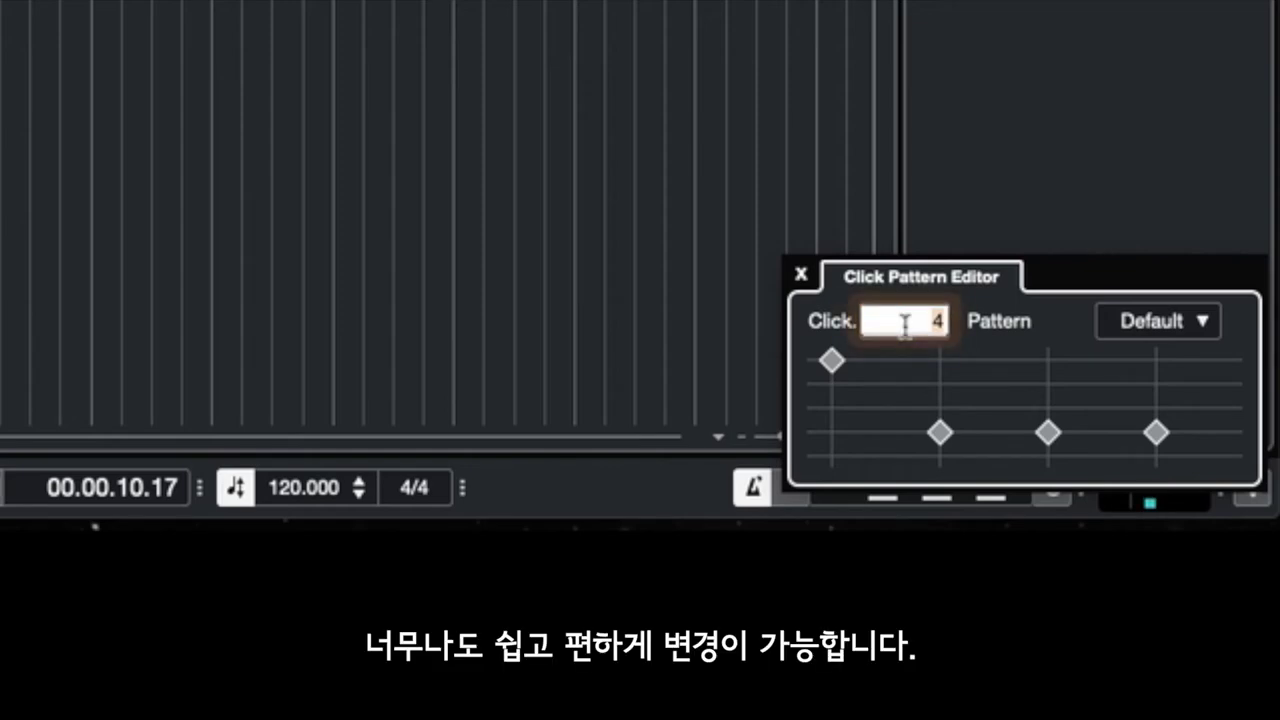
pyautogui.write('8')
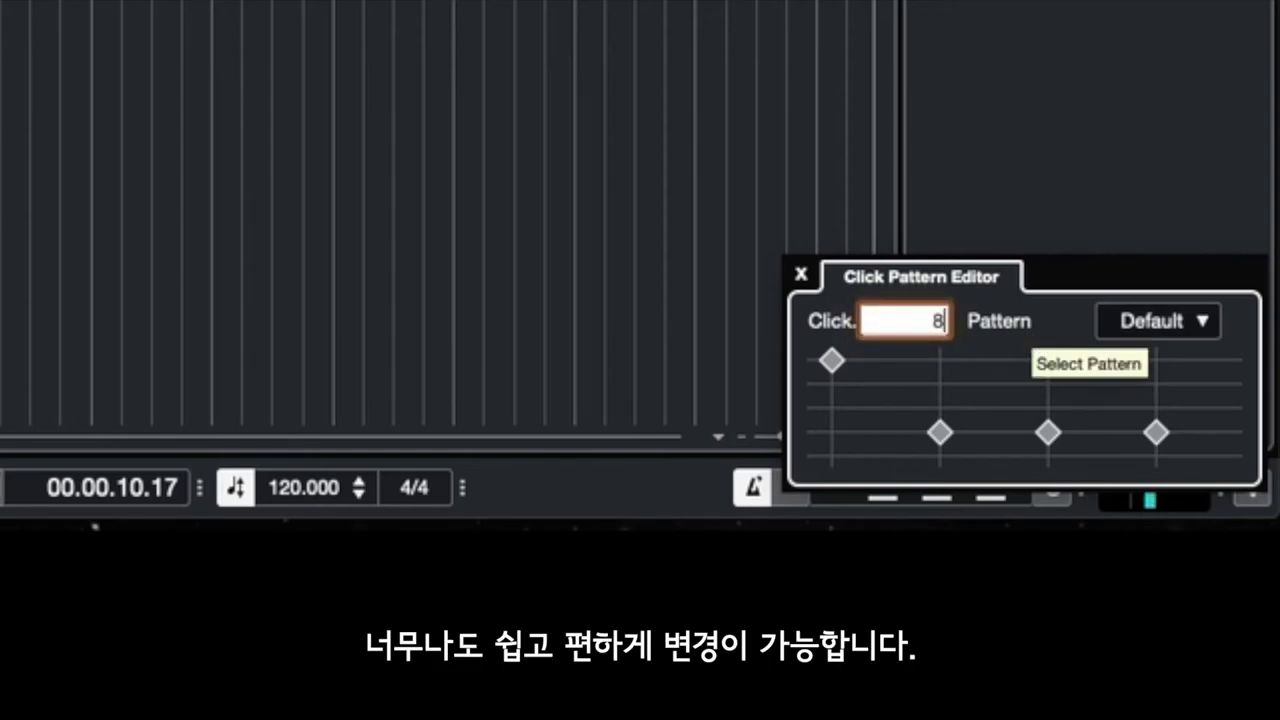
pyautogui.press('Return')
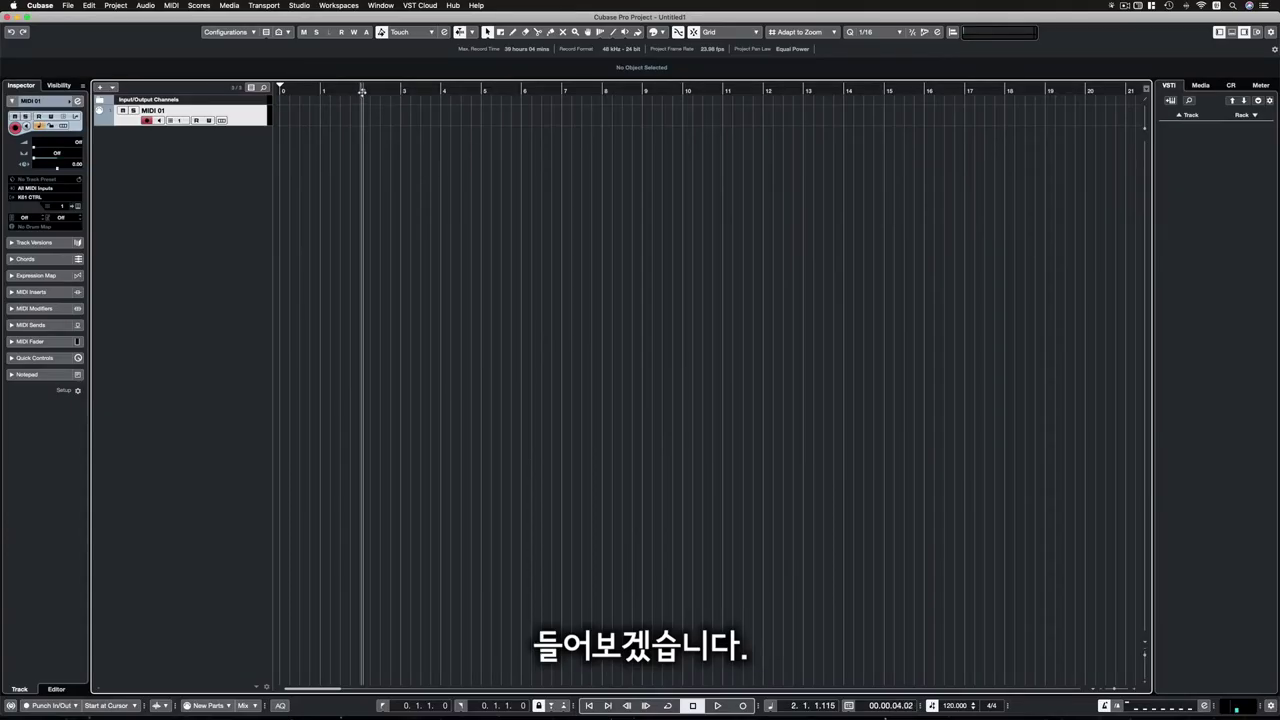
pyautogui.press('space')
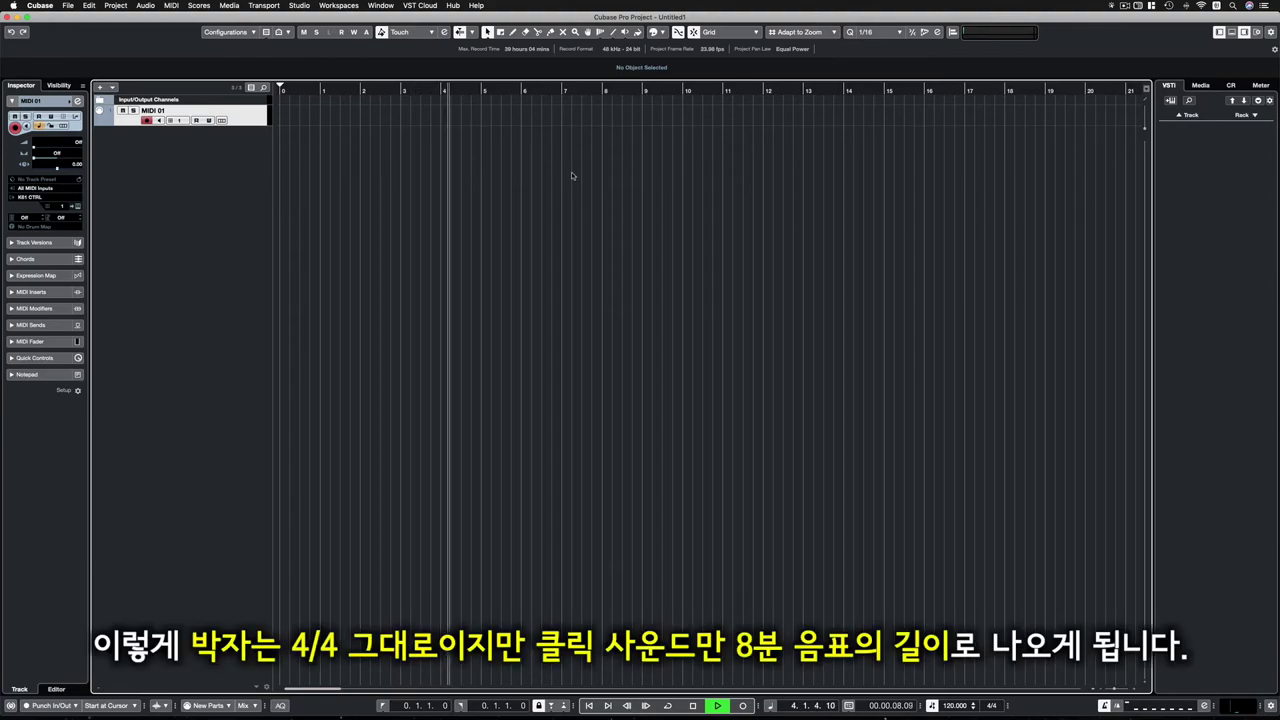
pyautogui.press('space')
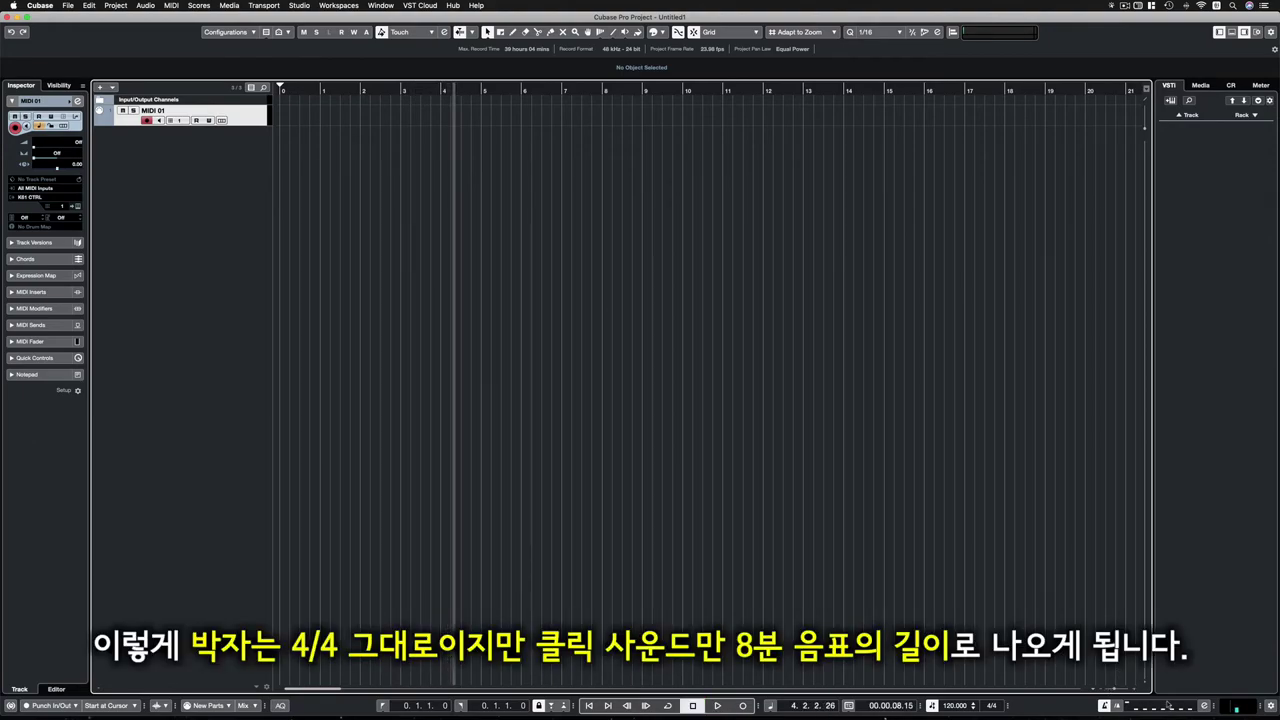
# - Raise the fifth click to the second-highest accent level and the third and seventh to the third level, and audition the pattern from around bar 3
pyautogui.click(1170, 707)
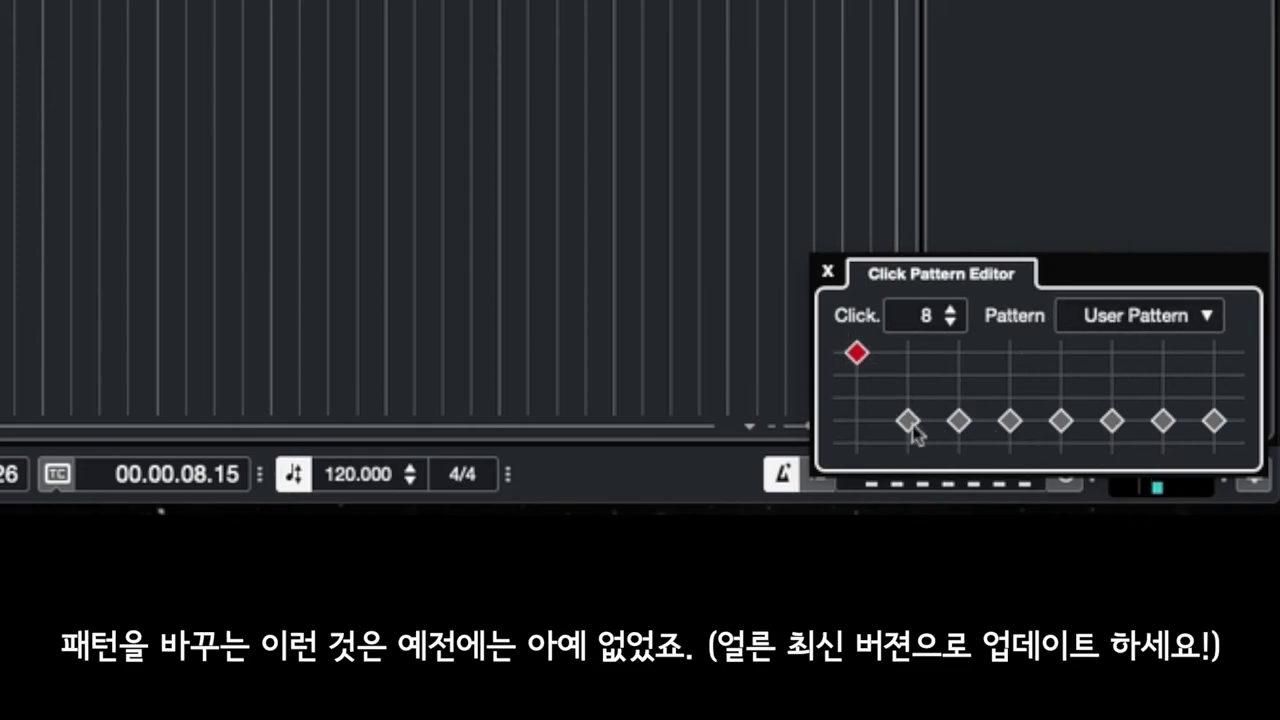
pyautogui.click(1060, 398)
pyautogui.click(1061, 377)
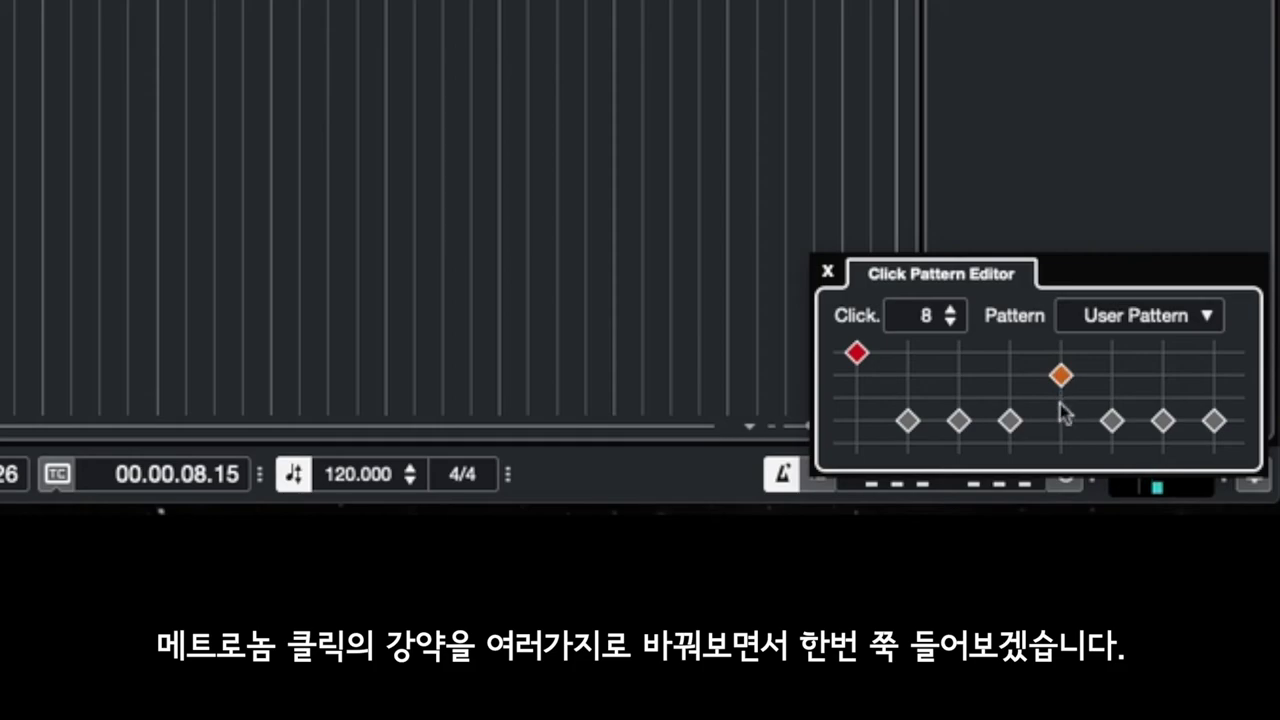
pyautogui.click(962, 401)
pyautogui.click(1163, 401)
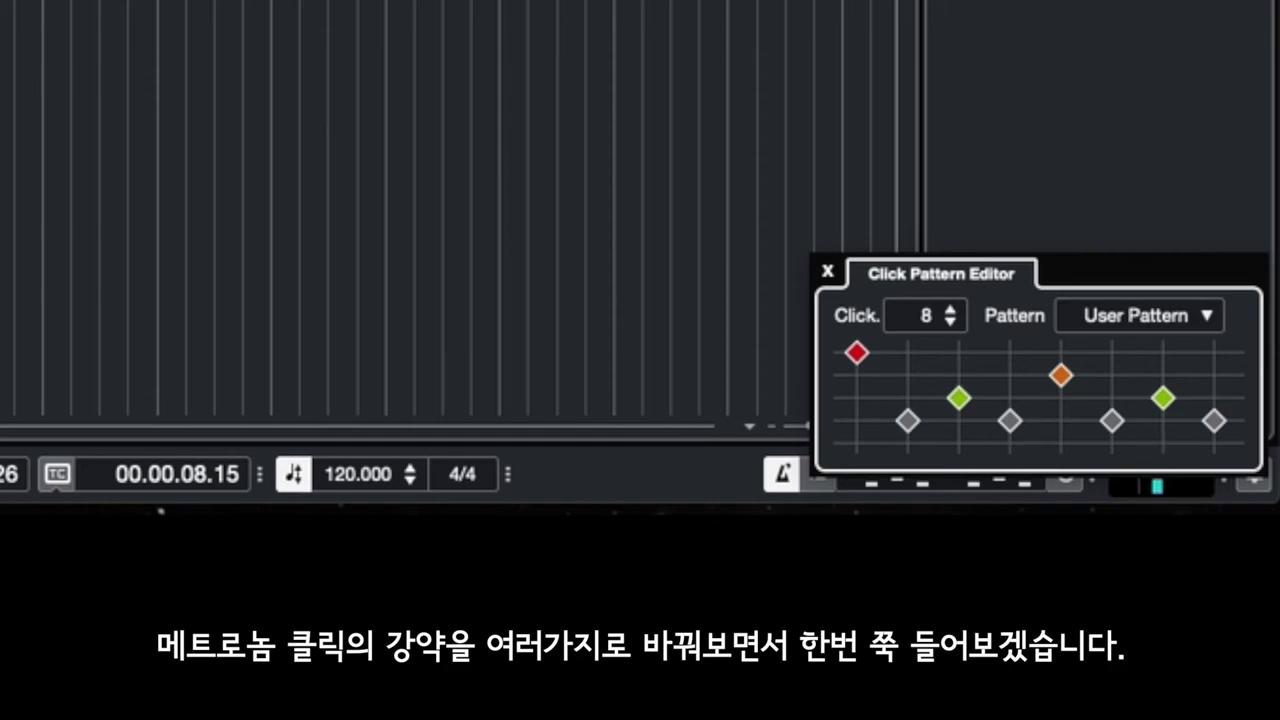
pyautogui.click(425, 118)
pyautogui.click(396, 93)
pyautogui.press('space')
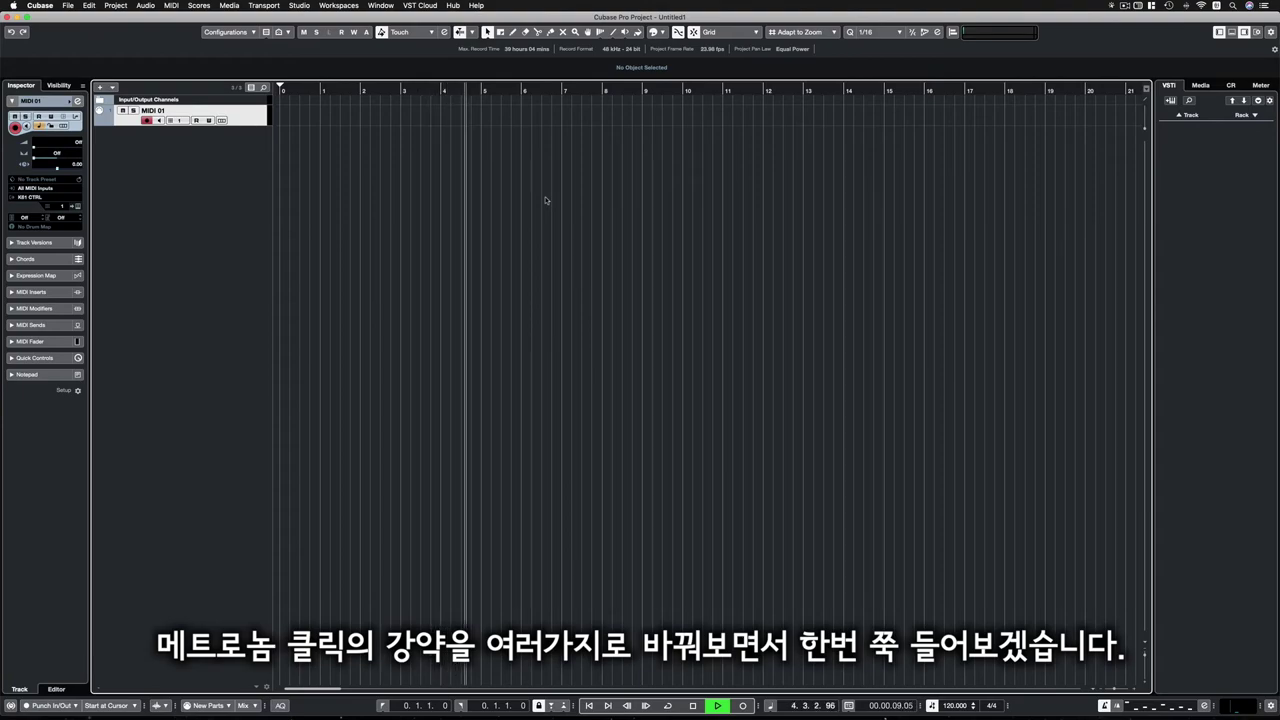
pyautogui.press('space')
# - Lower the third and seventh clicks to the level of the weak clicks and play back the pattern
pyautogui.click(1160, 703)
pyautogui.click(1169, 688)
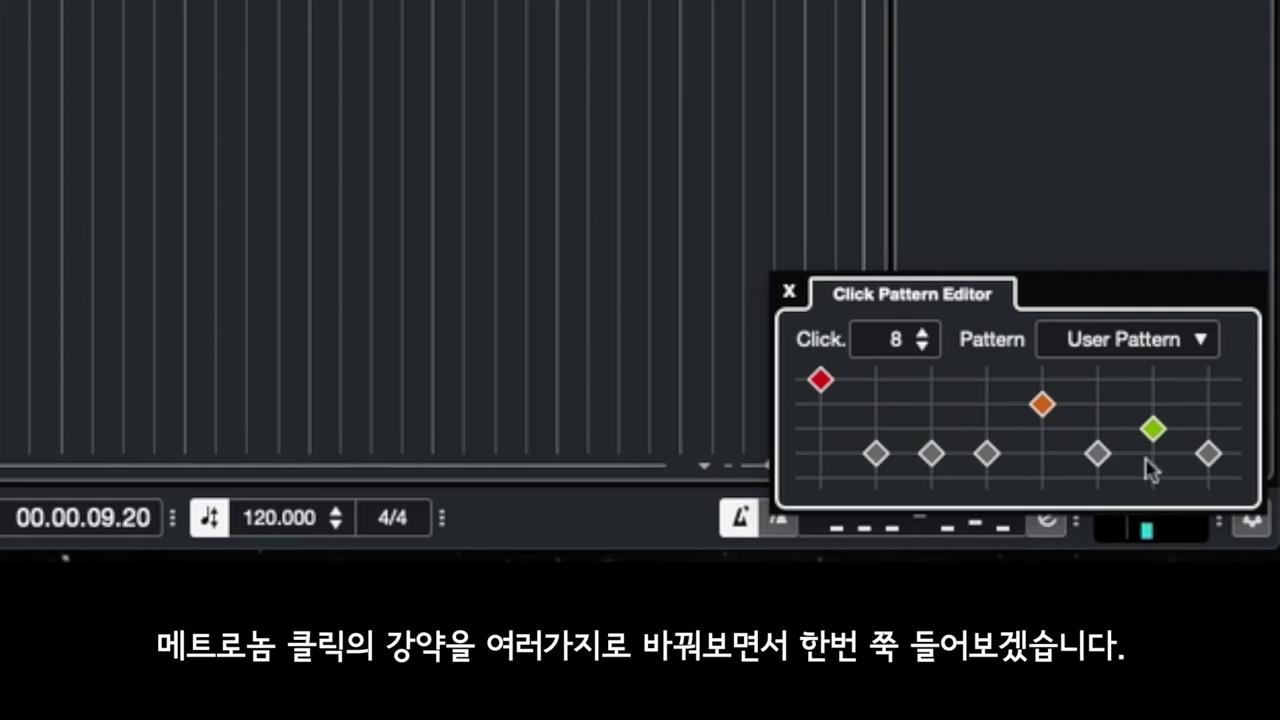
pyautogui.click(1153, 429)
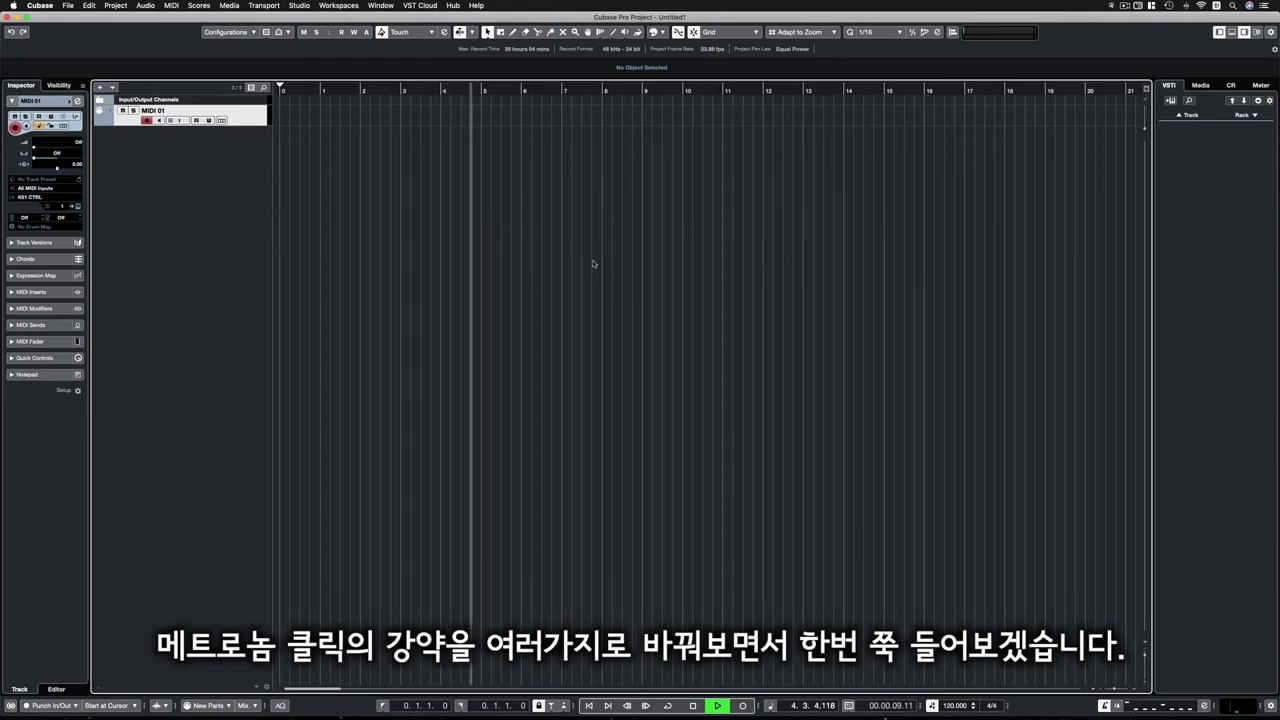
pyautogui.press('space')
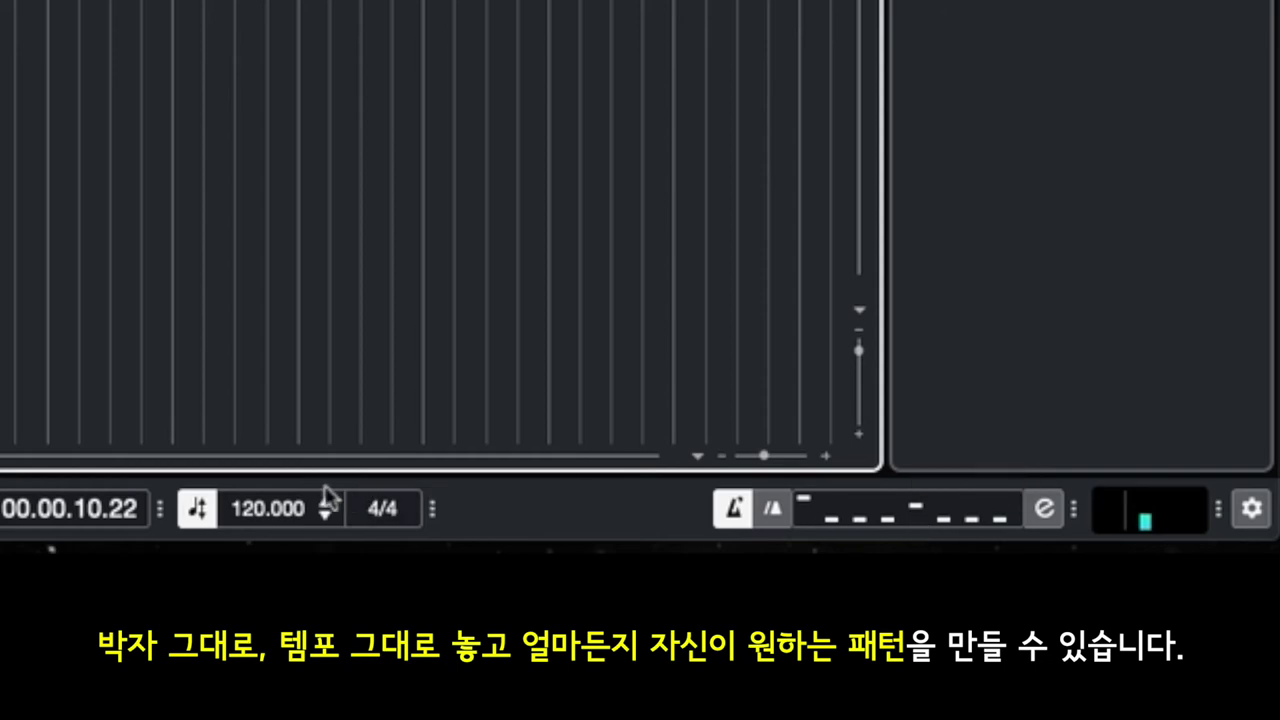
# - Reset the click pattern to 4 clicks and close the Click Pattern Editor
pyautogui.click(950, 512)
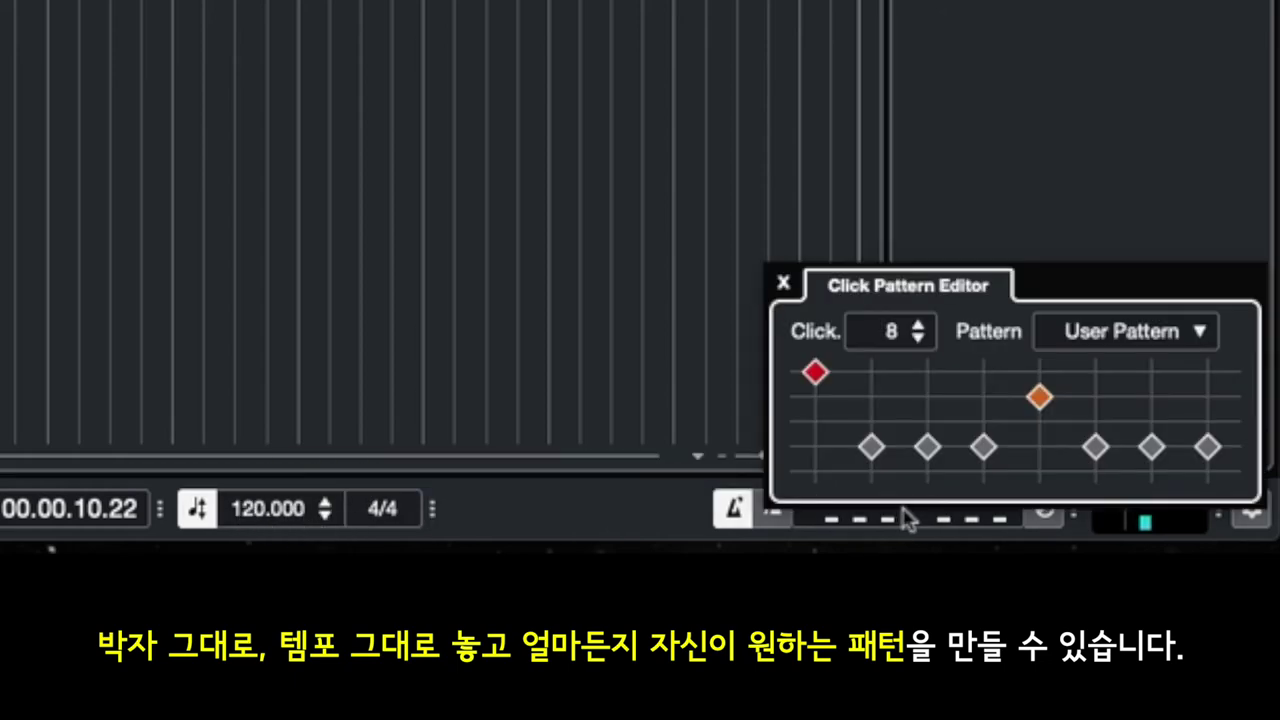
pyautogui.click(890, 335)
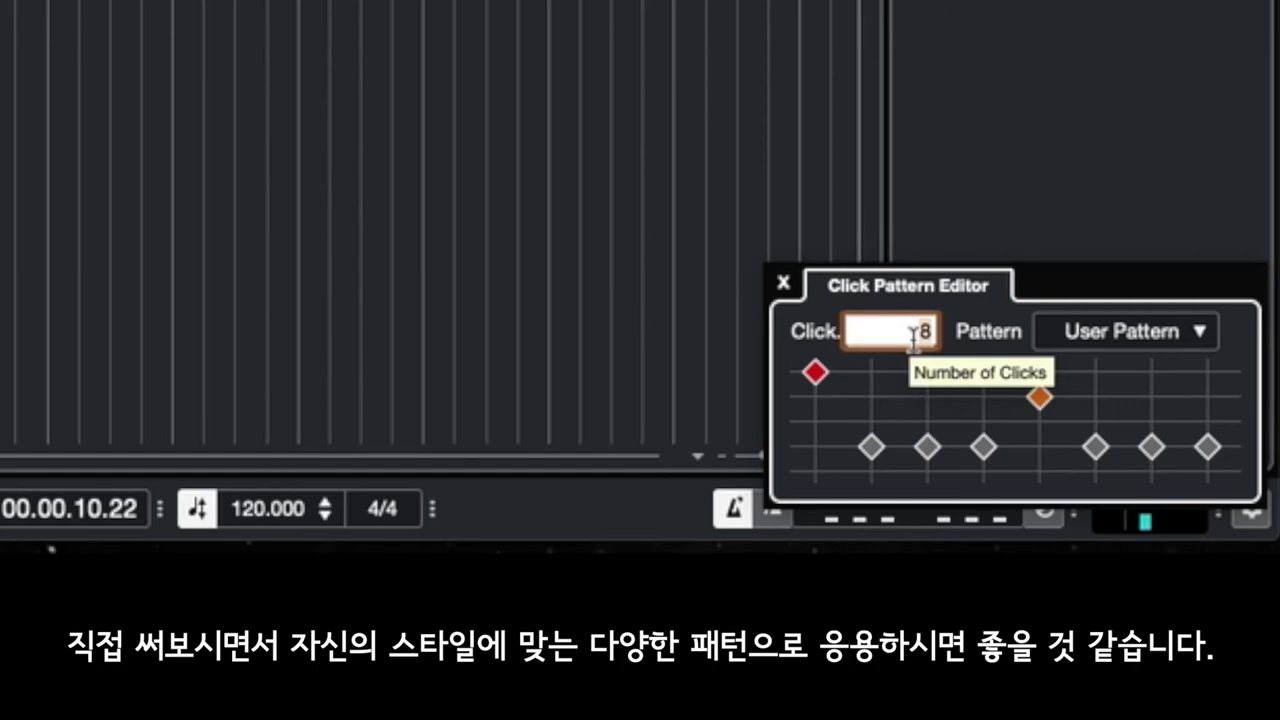
pyautogui.write('4')
pyautogui.press('Return')
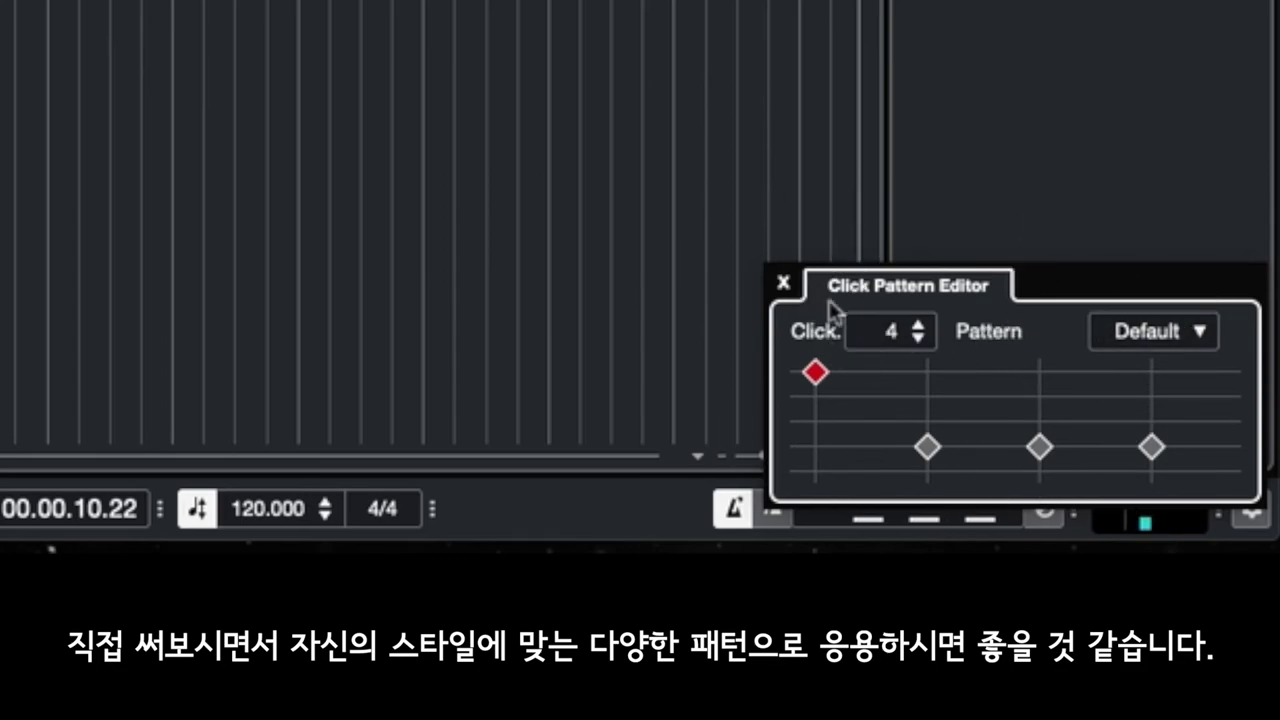
pyautogui.click(1045, 100)
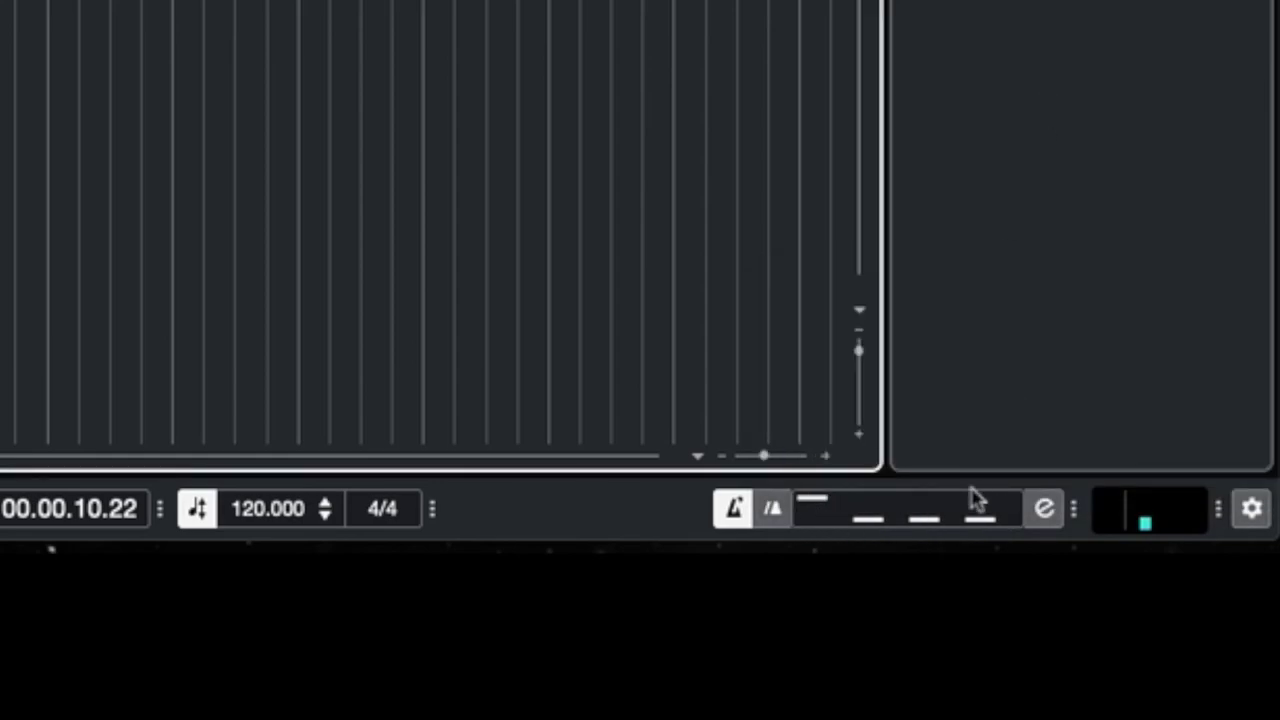
# - Examine the click pattern presets offered in the Click Pattern Editor and those listed per time signature in Metronome Setup
pyautogui.click(935, 515)
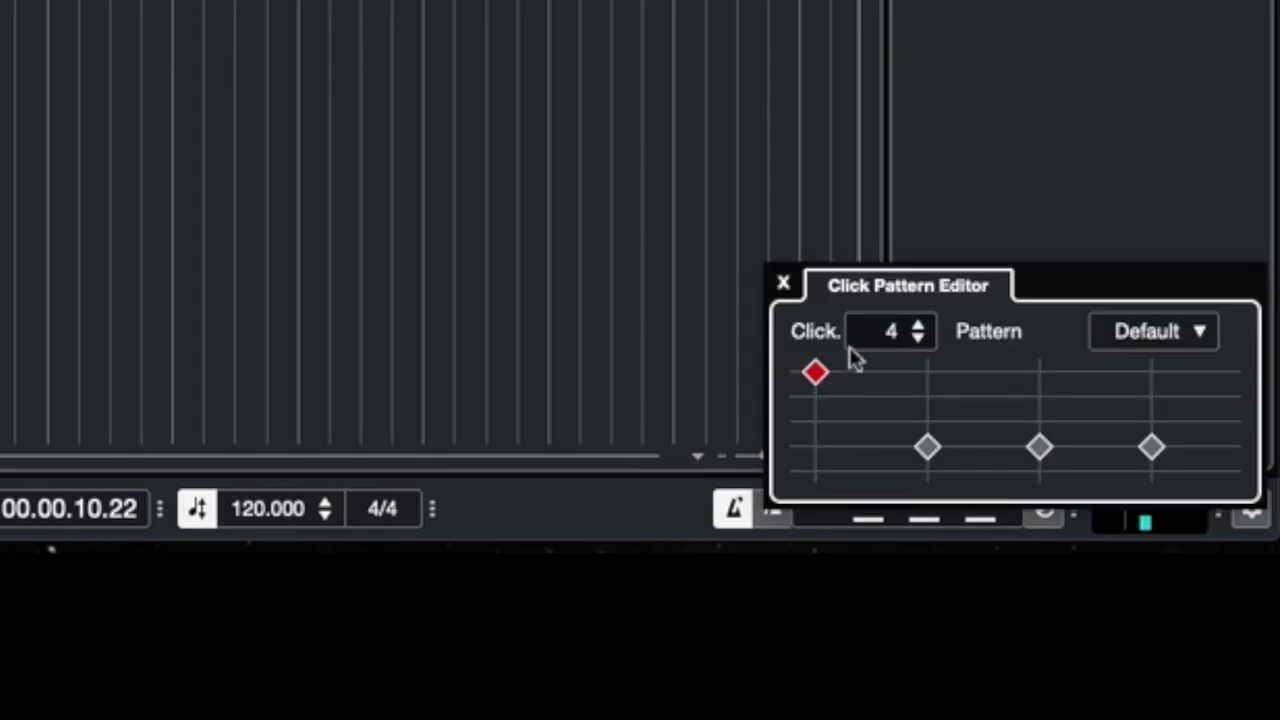
pyautogui.click(1140, 338)
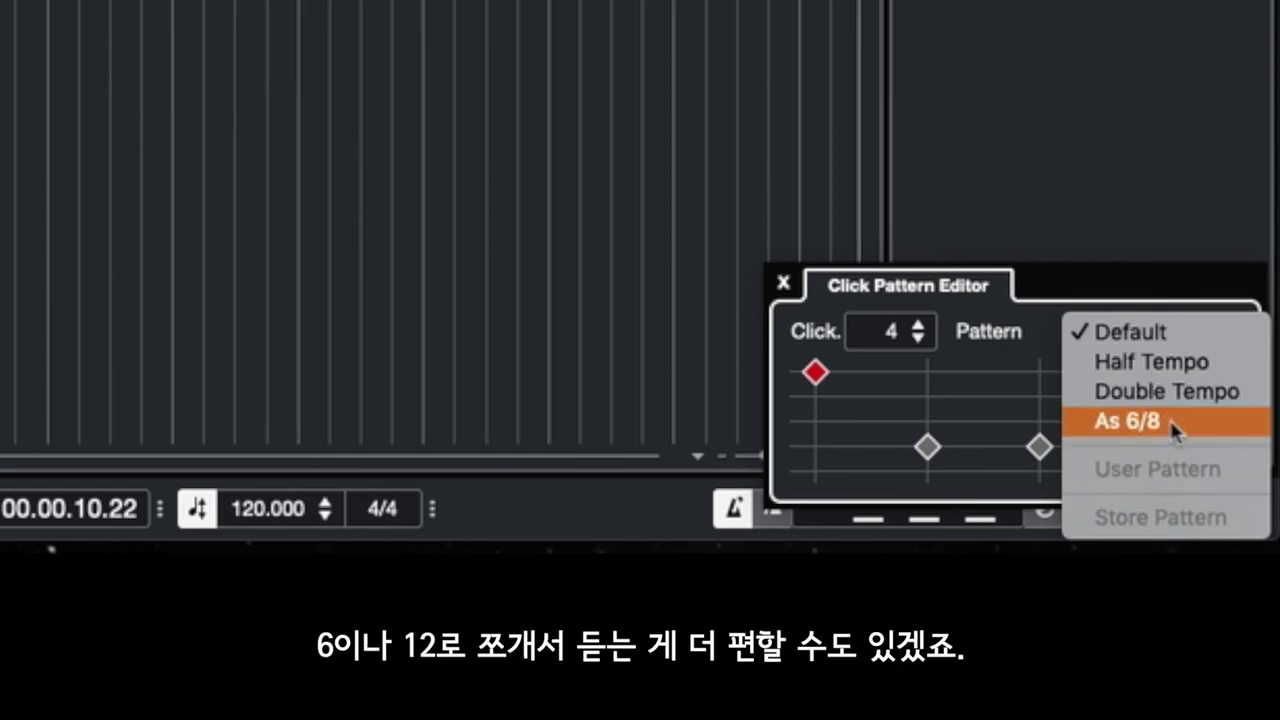
pyautogui.click(1108, 290)
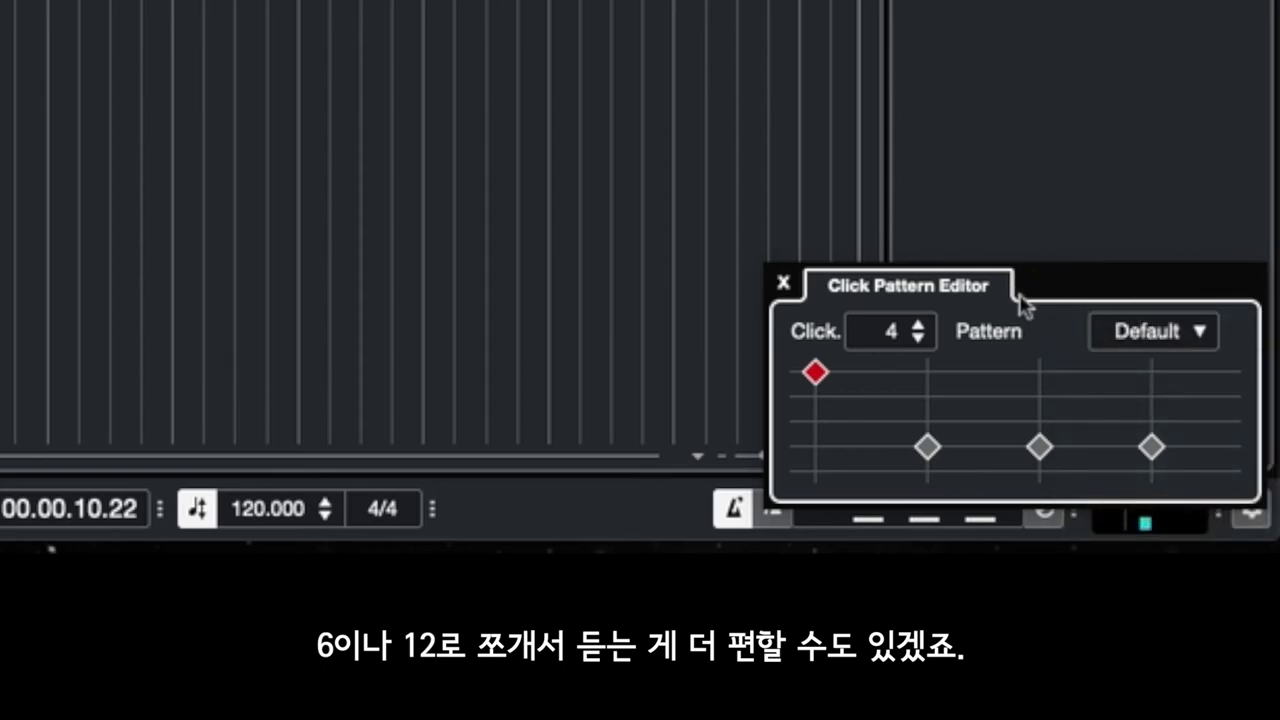
pyautogui.click(1040, 200)
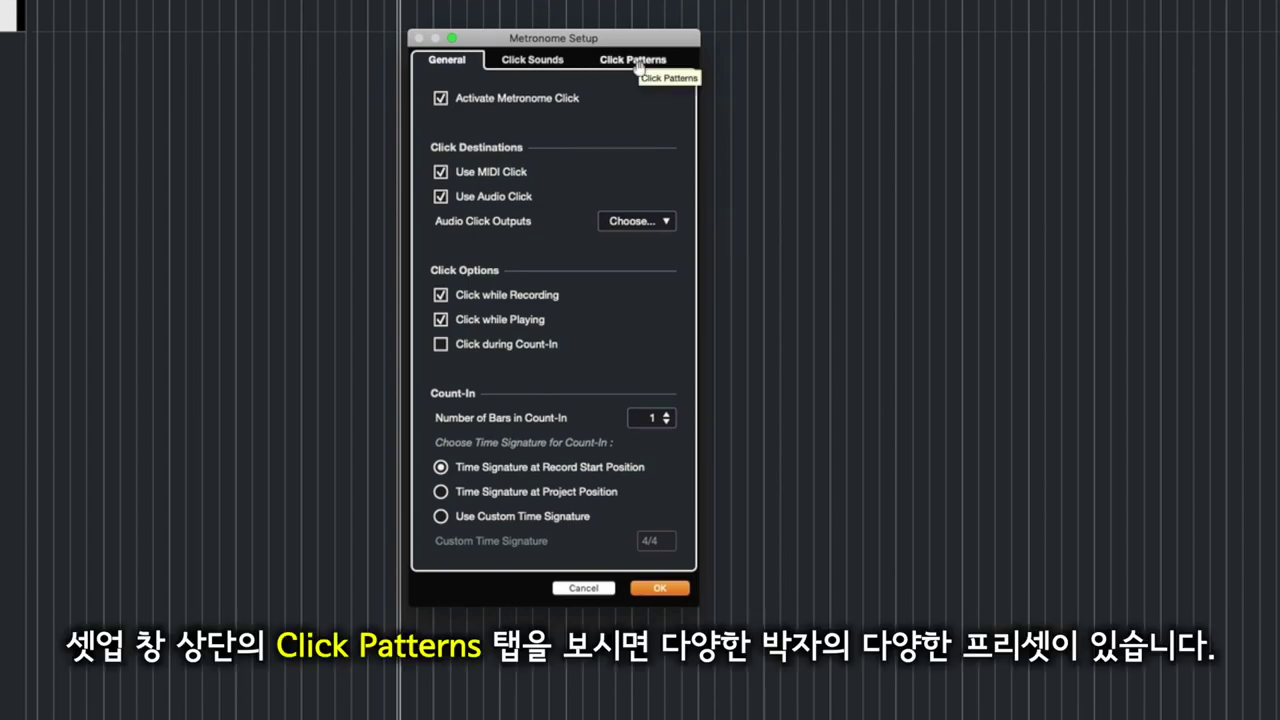
pyautogui.click(637, 62)
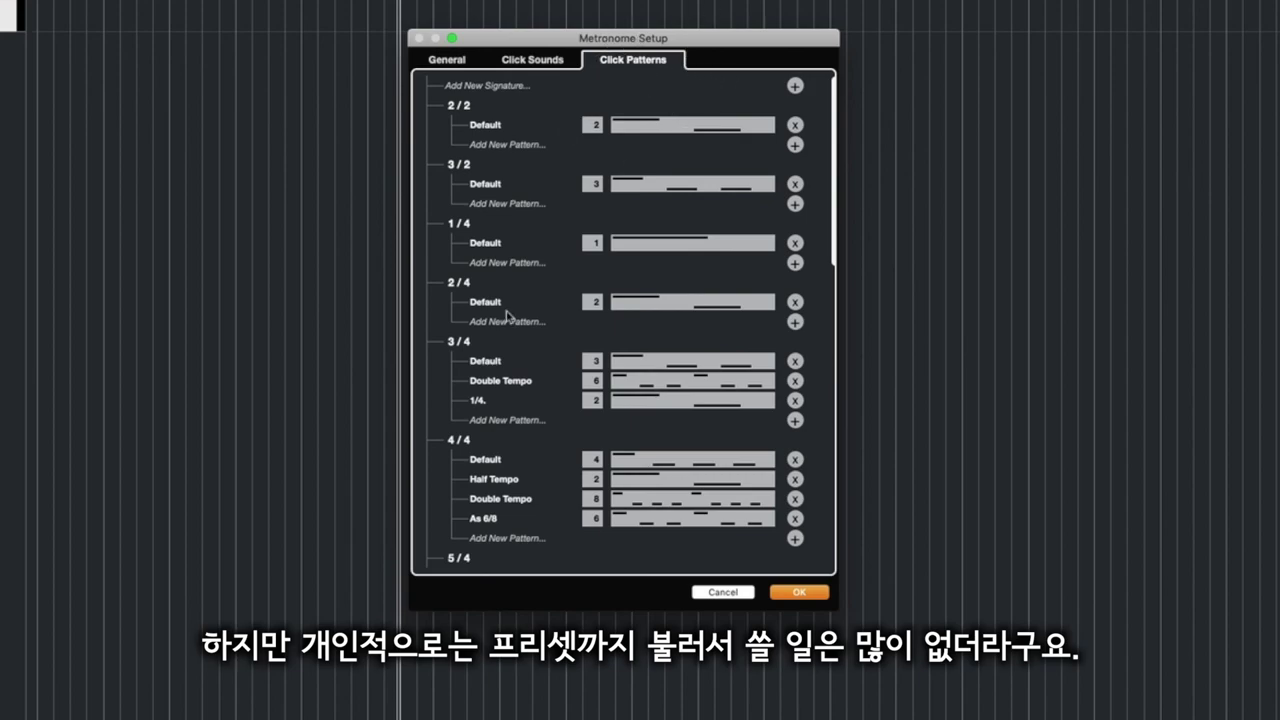
pyautogui.click(799, 592)
# - Show the current click pattern in the Click Pattern Editor and close the editor again
pyautogui.click(1179, 712)
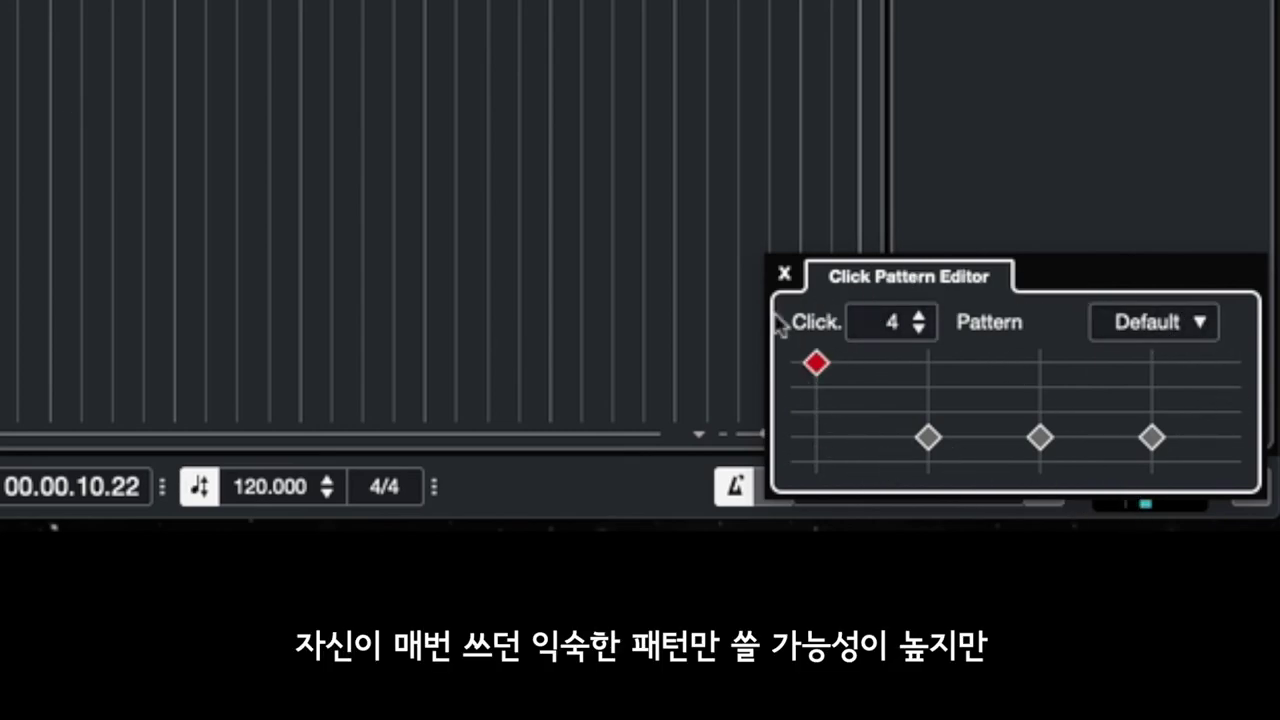
pyautogui.click(236, 4)
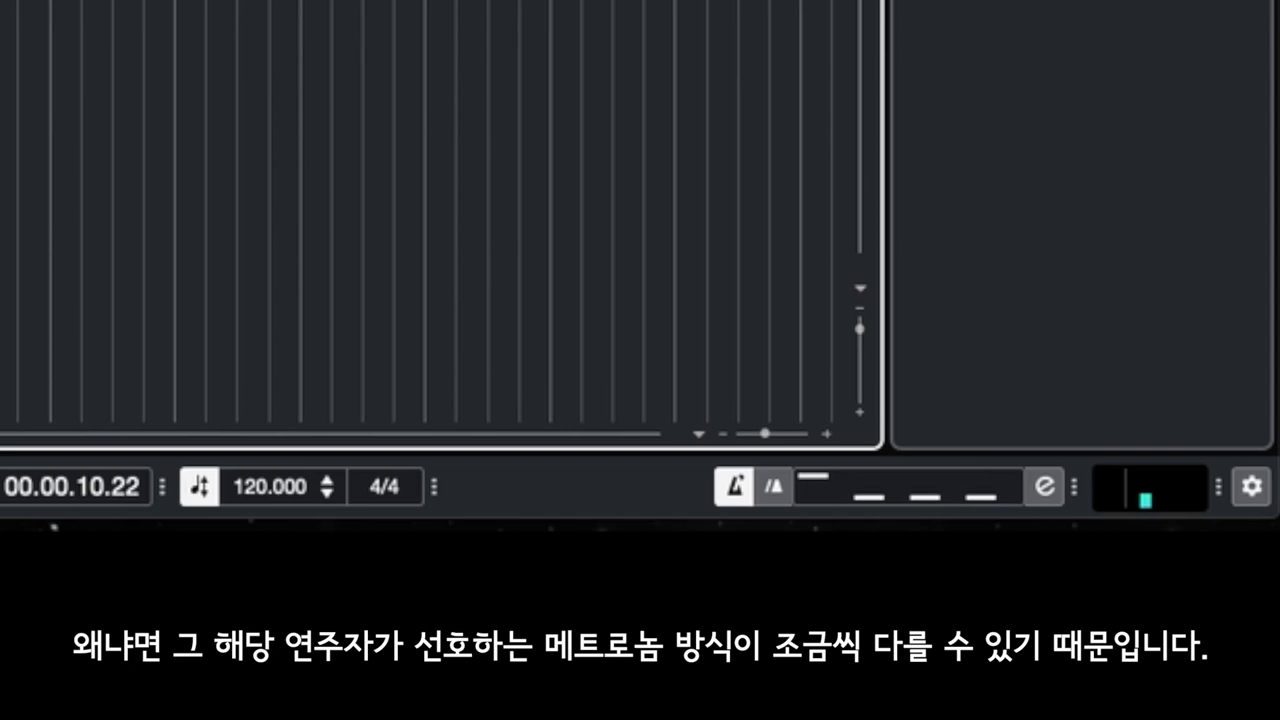
pyautogui.click(897, 503)
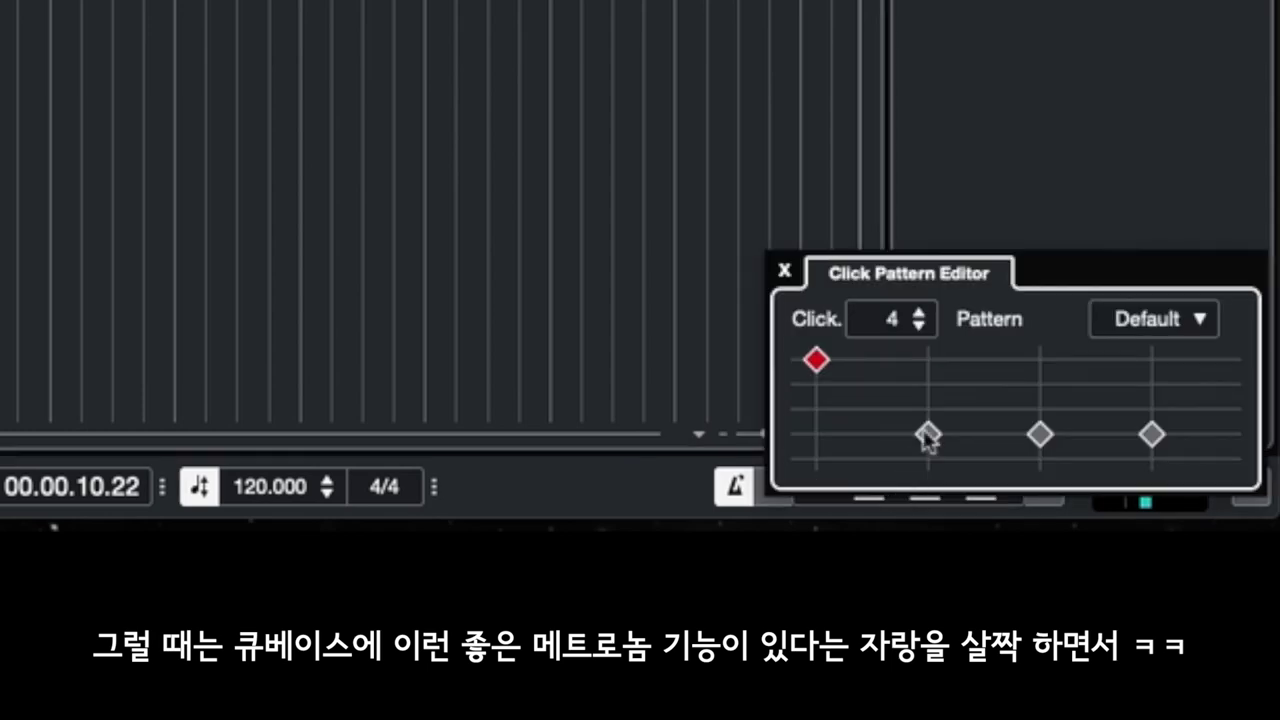
pyautogui.click(868, 503)
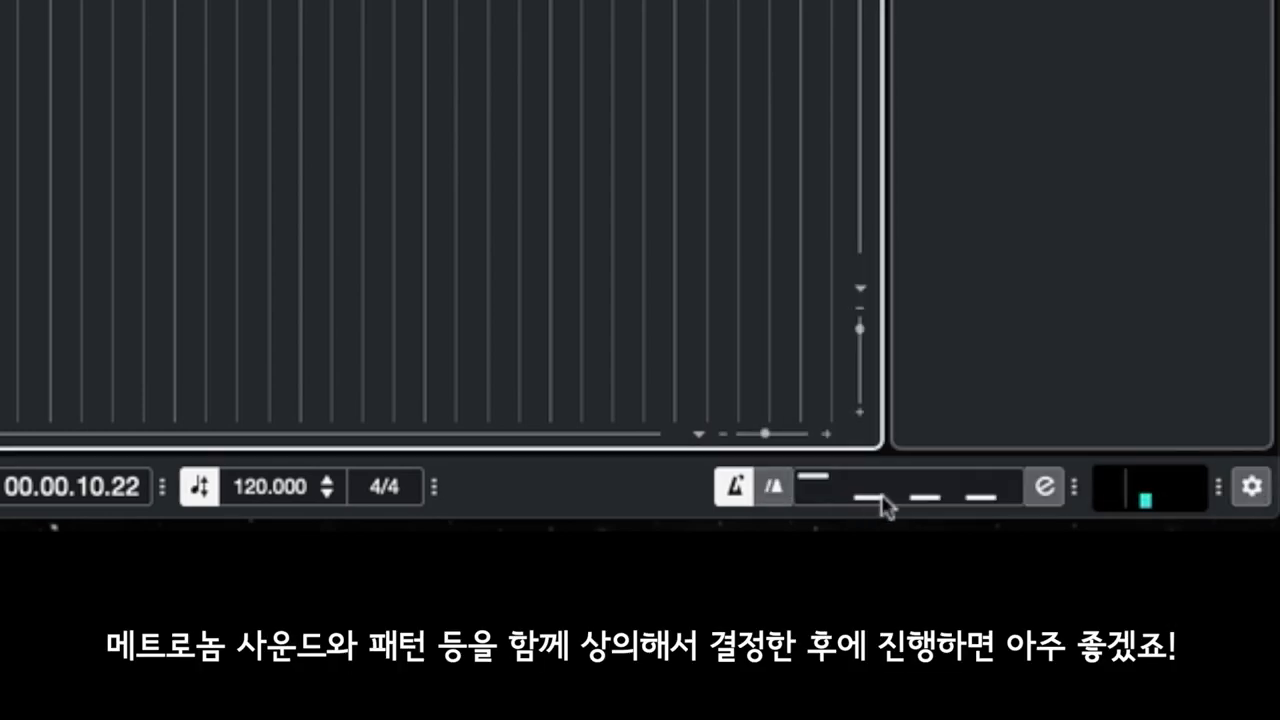